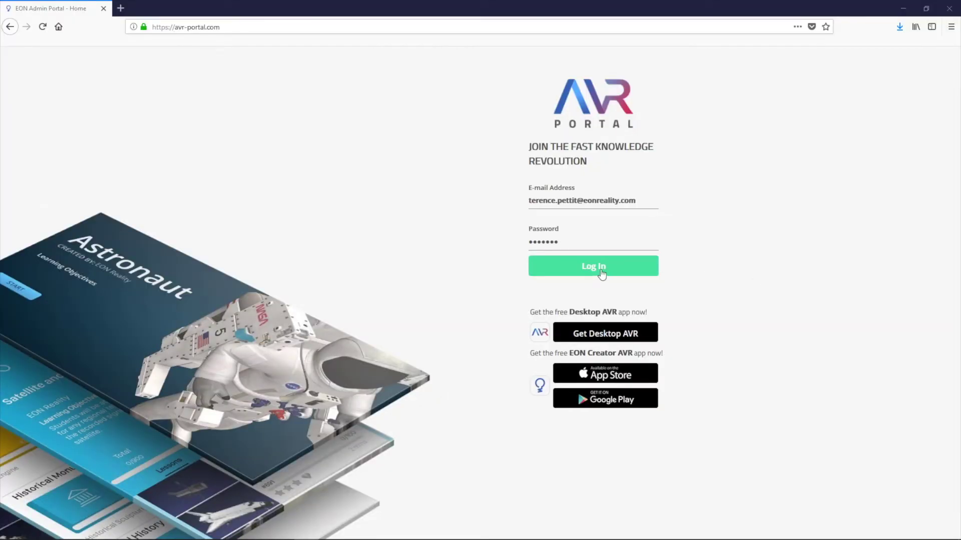
Step: Sign in to AVR Portal, look over the Admin settings and privileges, then go to People
{"action": "left_click", "coordinate": [602, 267]}
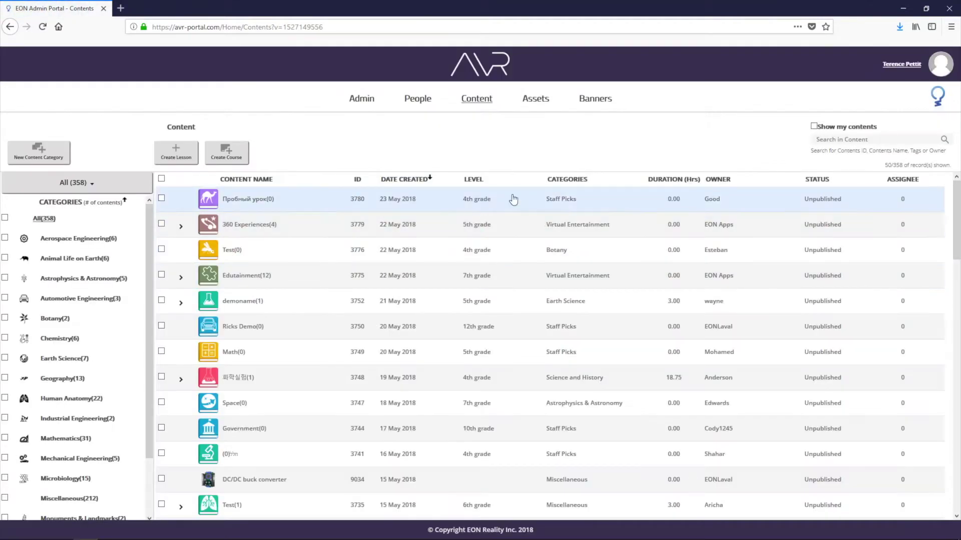
{"action": "left_click", "coordinate": [361, 100]}
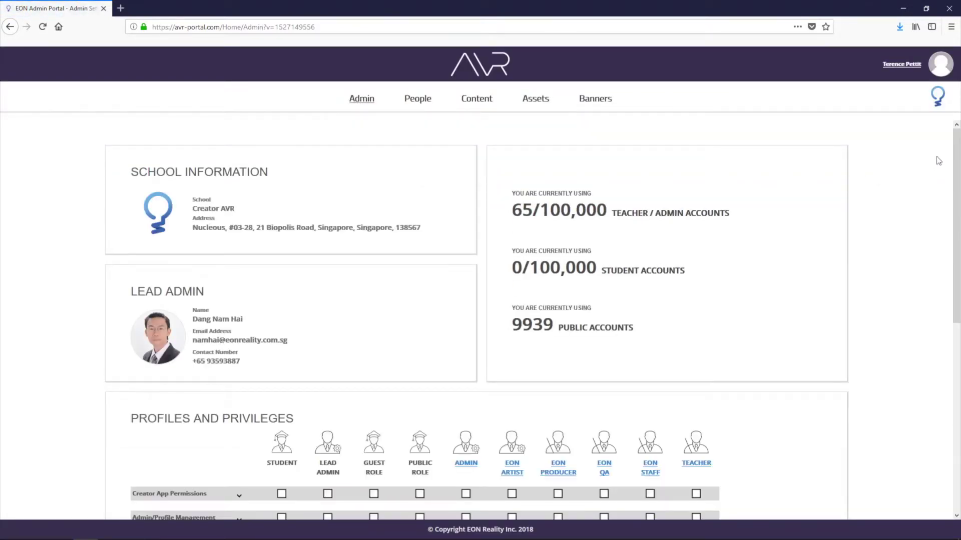
{"action": "left_click_drag", "start_coordinate": [957, 144], "coordinate": [958, 334]}
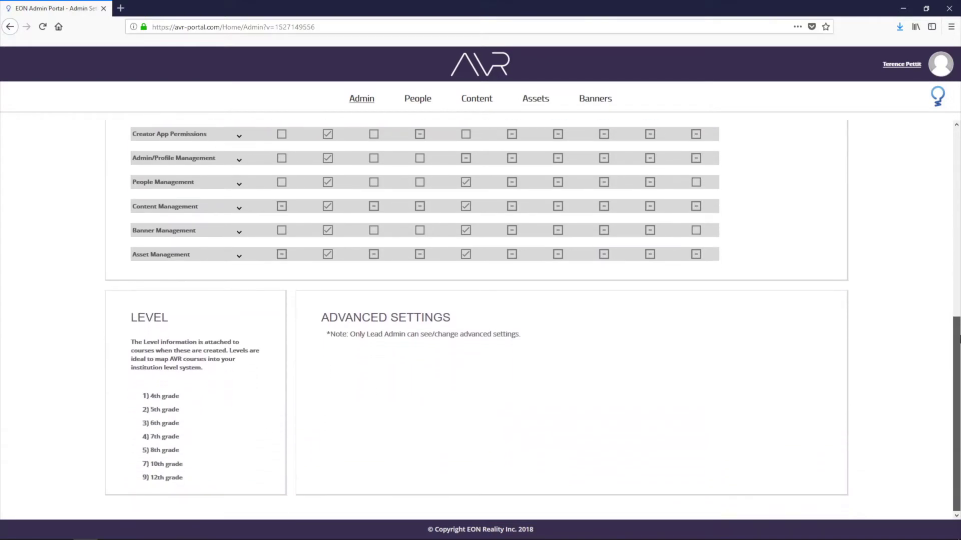
{"action": "left_click", "coordinate": [415, 111]}
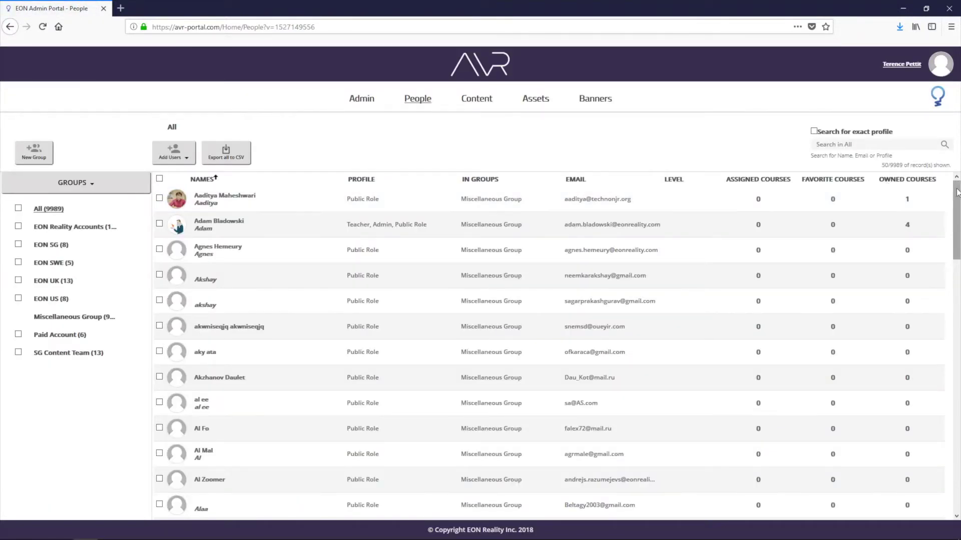
Step: Browse the People table and the 358 Content items, ending at the 804-asset Assets library
{"action": "mouse_move", "coordinate": [957, 196]}
{"action": "left_mouse_down"}
{"action": "mouse_move", "coordinate": [959, 349]}
{"action": "mouse_move", "coordinate": [953, 186]}
{"action": "left_mouse_up"}
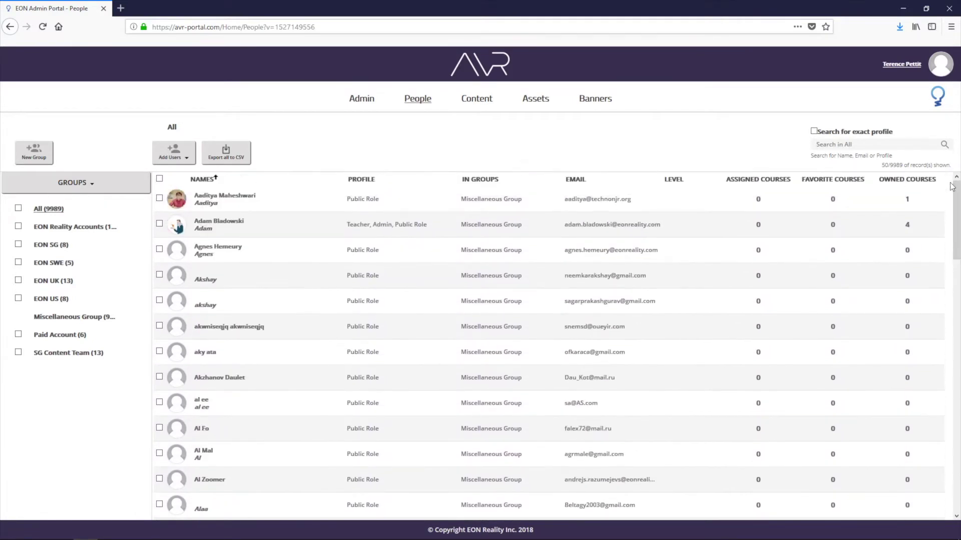
{"action": "left_click", "coordinate": [473, 99]}
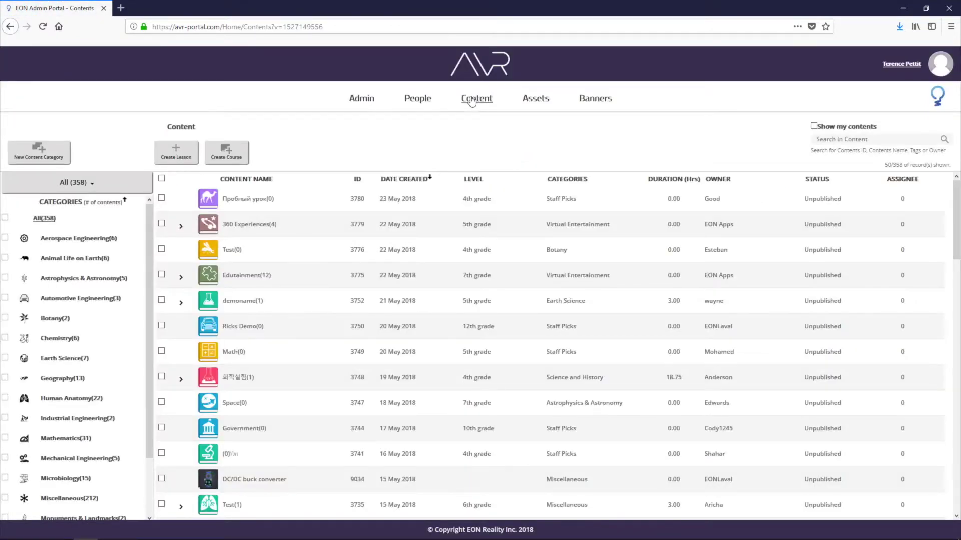
{"action": "left_click_drag", "start_coordinate": [957, 201], "coordinate": [537, 150]}
{"action": "left_click", "coordinate": [536, 102]}
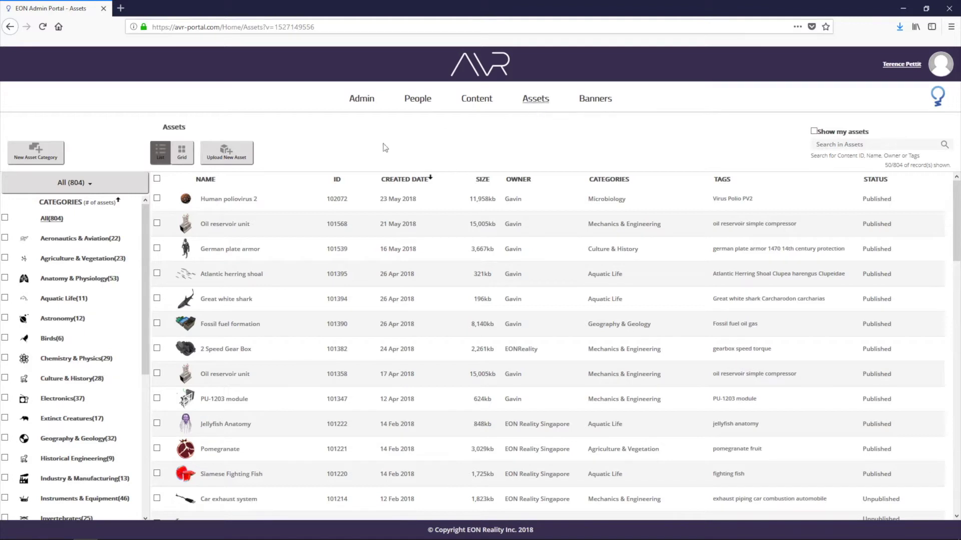
Step: Upload vtwin_engine.zip from the Engine folder as a new asset and start Auto Convert
{"action": "left_click", "coordinate": [225, 156]}
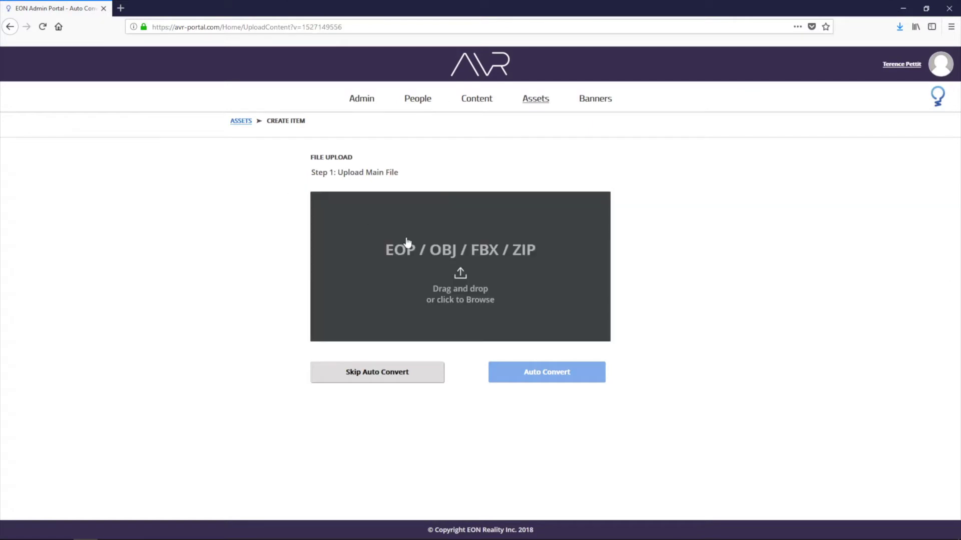
{"action": "key", "text": "alt+Tab"}
{"action": "double_click", "coordinate": [654, 239]}
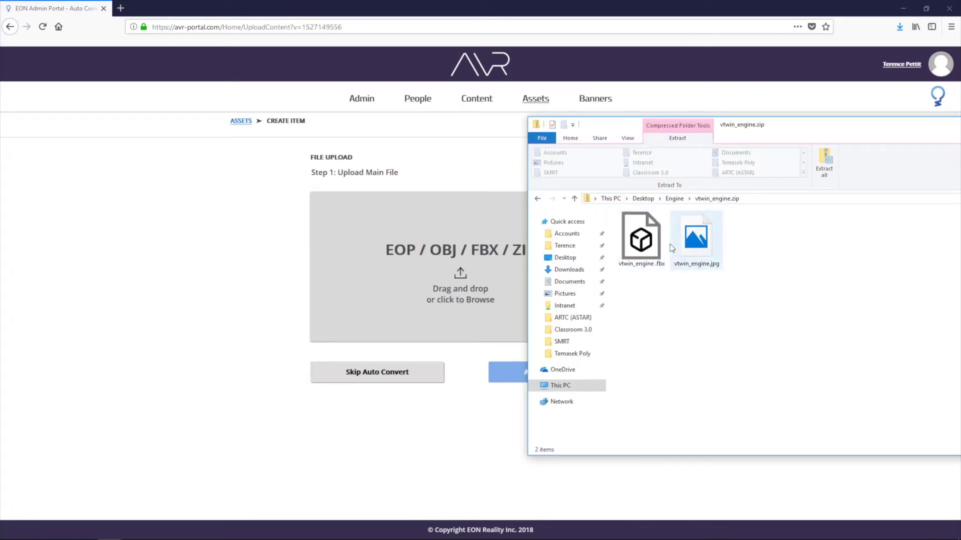
{"action": "left_click", "coordinate": [674, 198]}
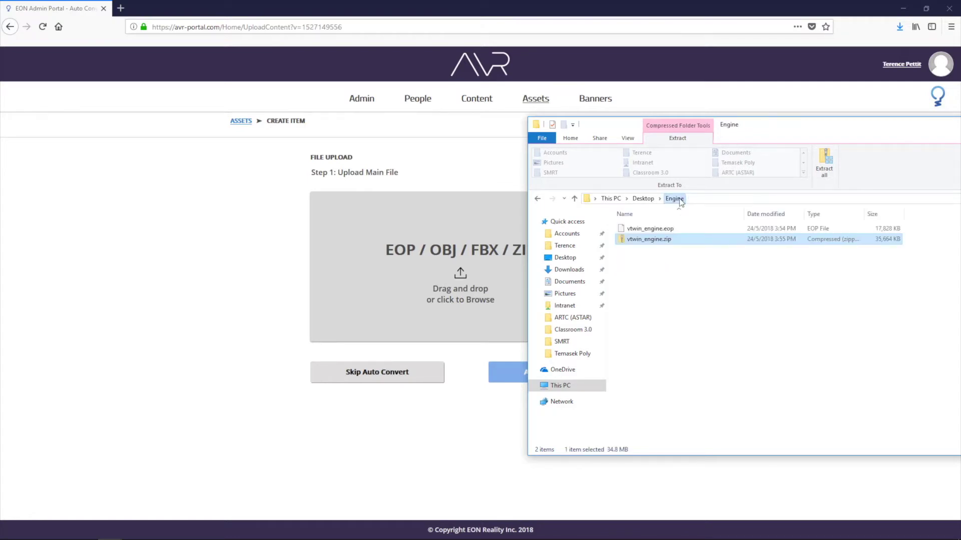
{"action": "left_click_drag", "start_coordinate": [634, 243], "coordinate": [438, 272]}
{"action": "left_click", "coordinate": [274, 242]}
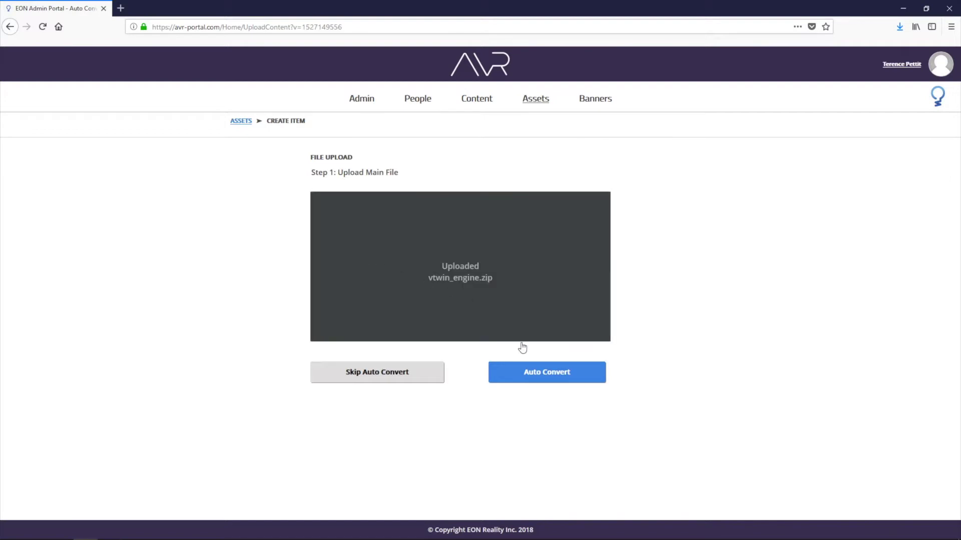
{"action": "left_click", "coordinate": [530, 383]}
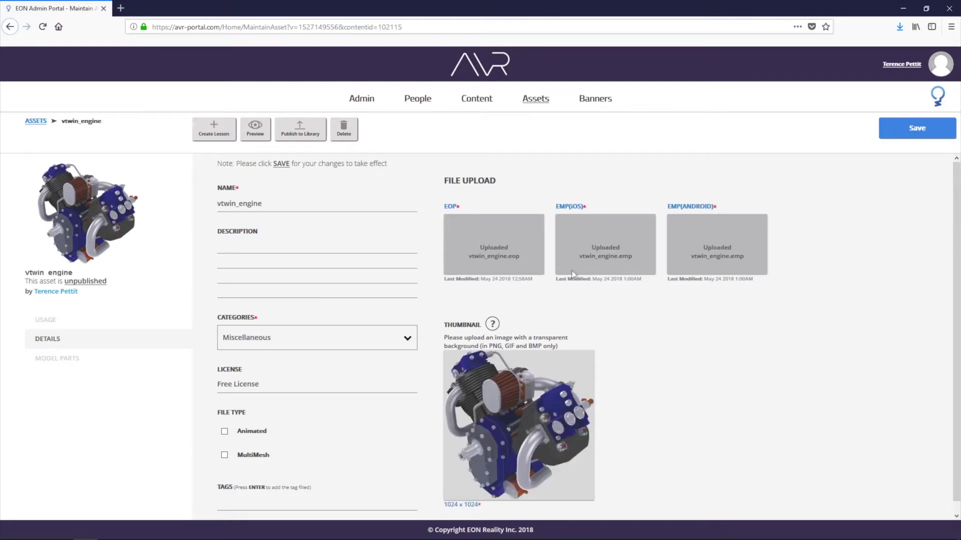
Step: After conversion finishes, select the engine asset's old name for replacement
{"action": "left_click_drag", "start_coordinate": [271, 203], "coordinate": [195, 200]}
Step: Name the asset 'V-twin engine' and describe it as a two-cylinder engine with V-configured cylinders
{"action": "type", "text": "x"}
{"action": "type", "text": "-twin engine"}
{"action": "left_click", "coordinate": [347, 245]}
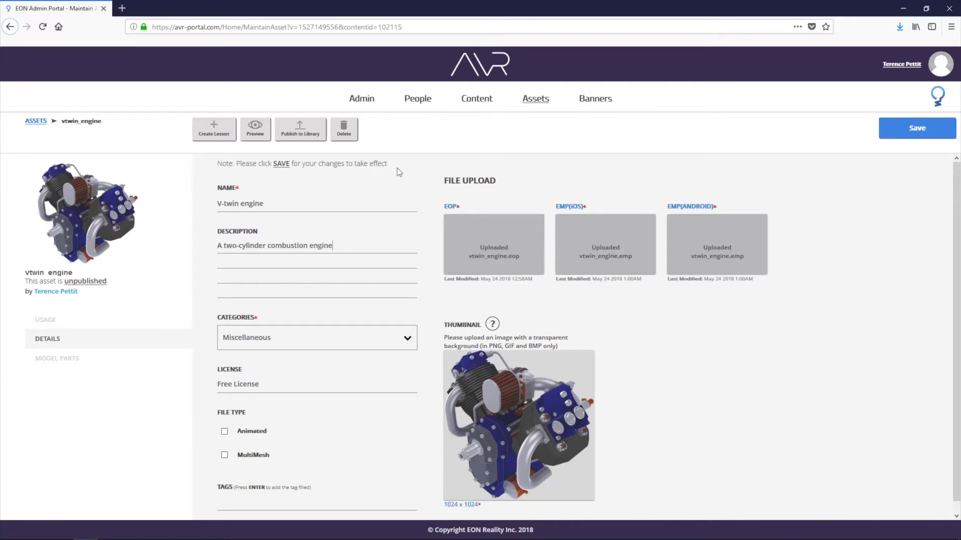
{"action": "type", "text": "whose cylinders are arran"}
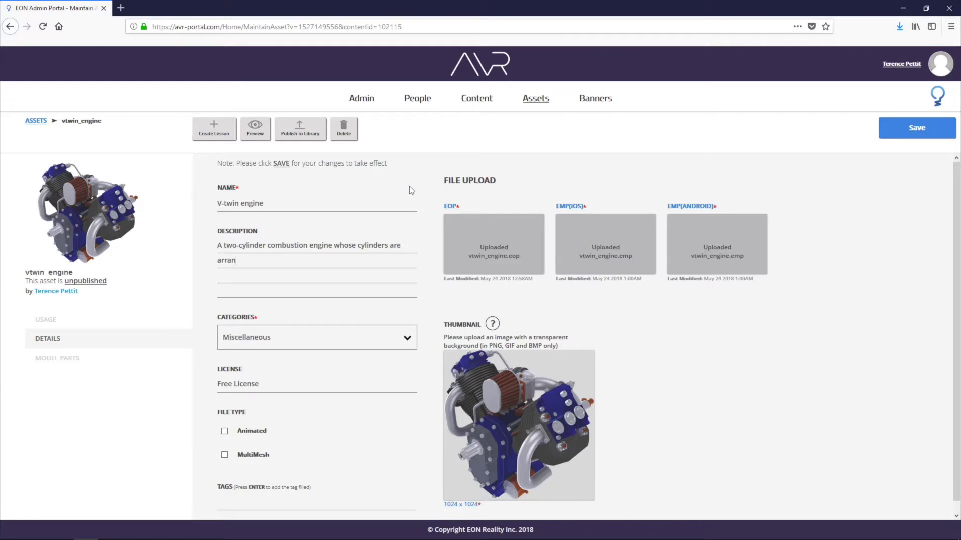
{"action": "type", "text": "ged in a V-configuration"}
Step: Add the Land Vehicles & Transport category and save the asset
{"action": "left_click", "coordinate": [381, 339]}
{"action": "scroll", "coordinate": [416, 383], "scroll_direction": "up", "scroll_amount": 5}
{"action": "scroll", "coordinate": [418, 402], "scroll_direction": "down", "scroll_amount": 2}
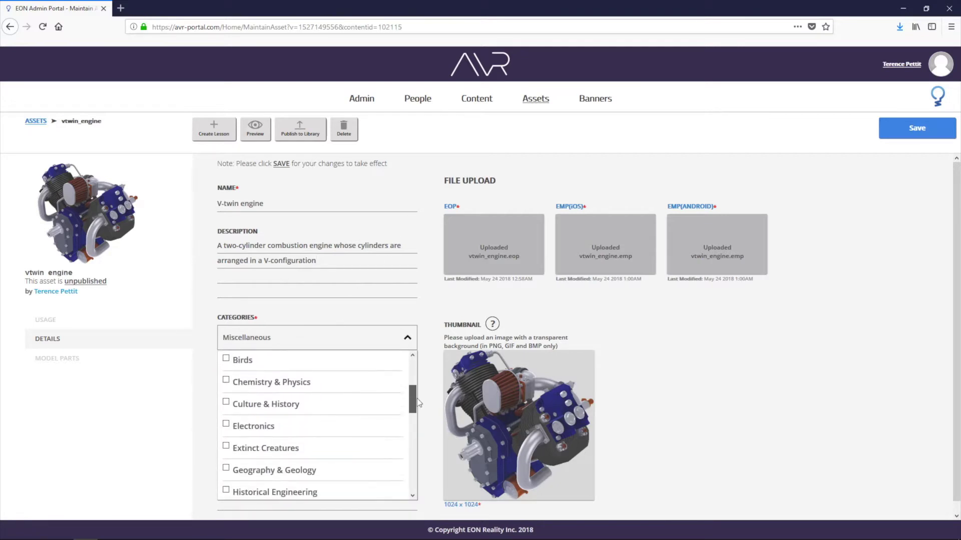
{"action": "left_click_drag", "start_coordinate": [418, 400], "coordinate": [420, 435]}
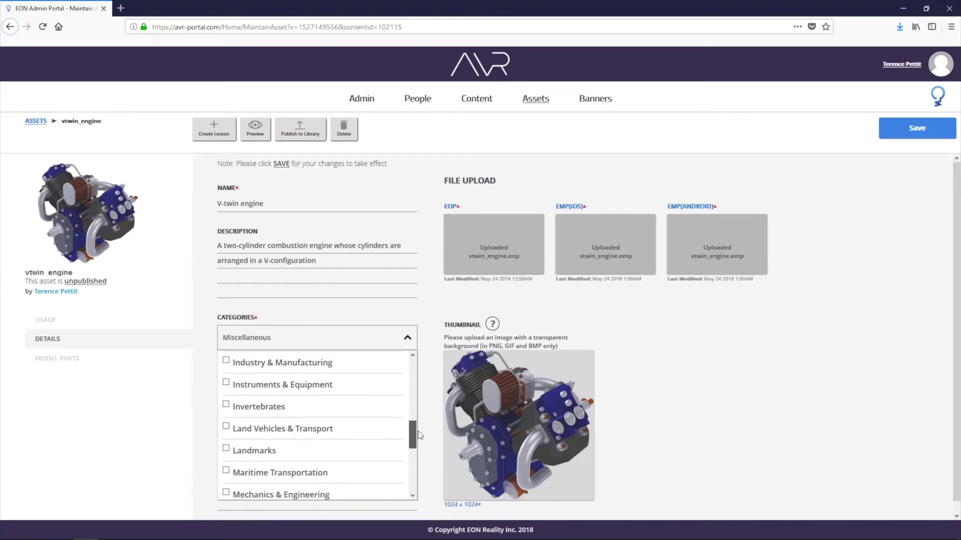
{"action": "left_click", "coordinate": [226, 429]}
{"action": "left_click", "coordinate": [181, 415]}
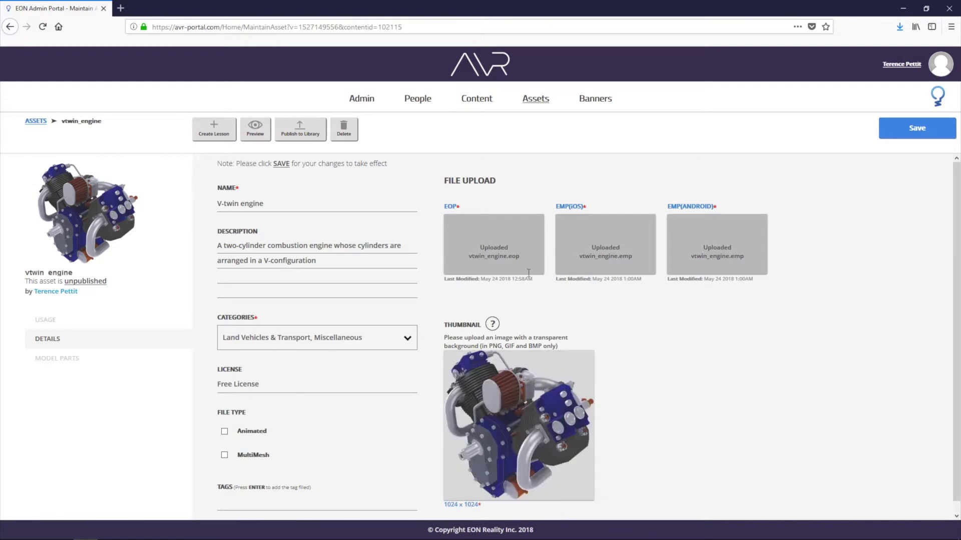
{"action": "left_click", "coordinate": [905, 130]}
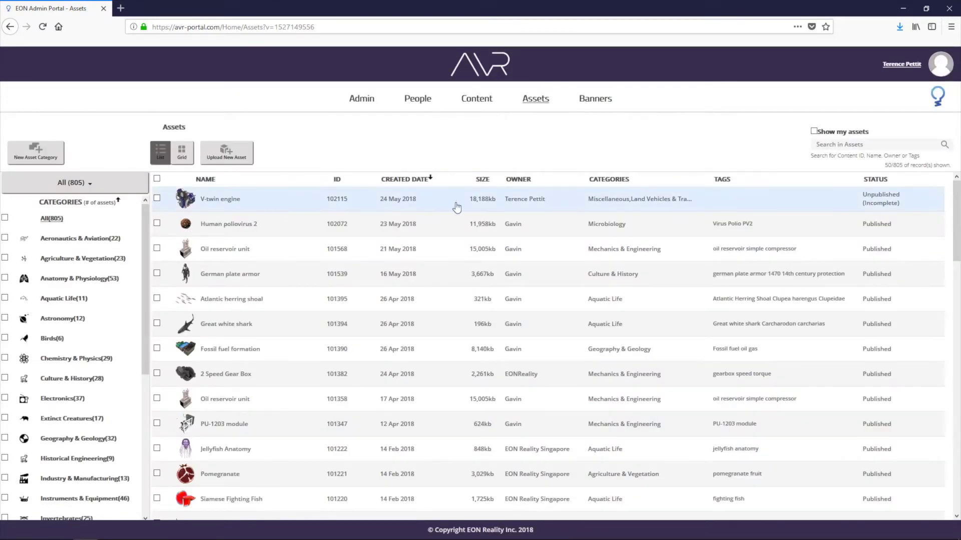
Step: Create a new course named 'Land transportation' and bring up its icon chooser
{"action": "left_click", "coordinate": [477, 98]}
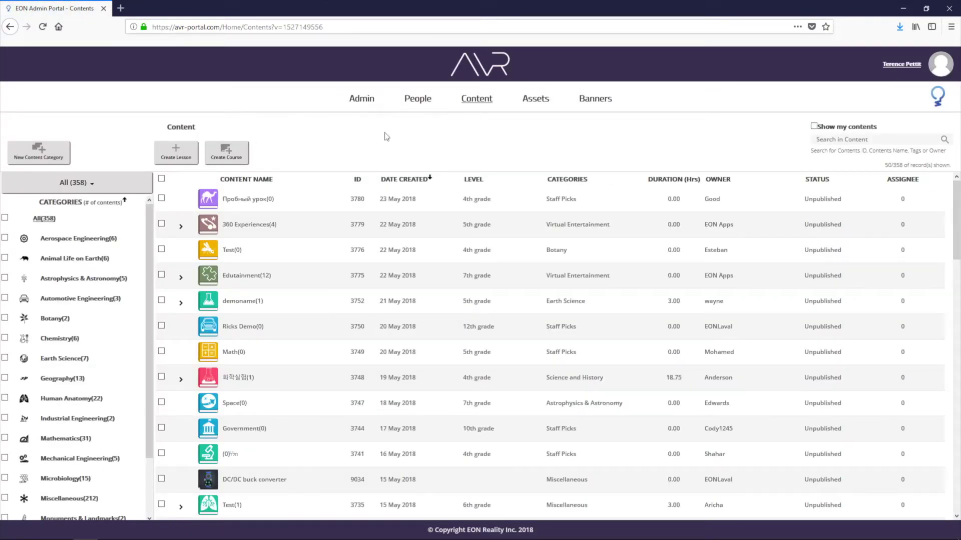
{"action": "left_click", "coordinate": [215, 155]}
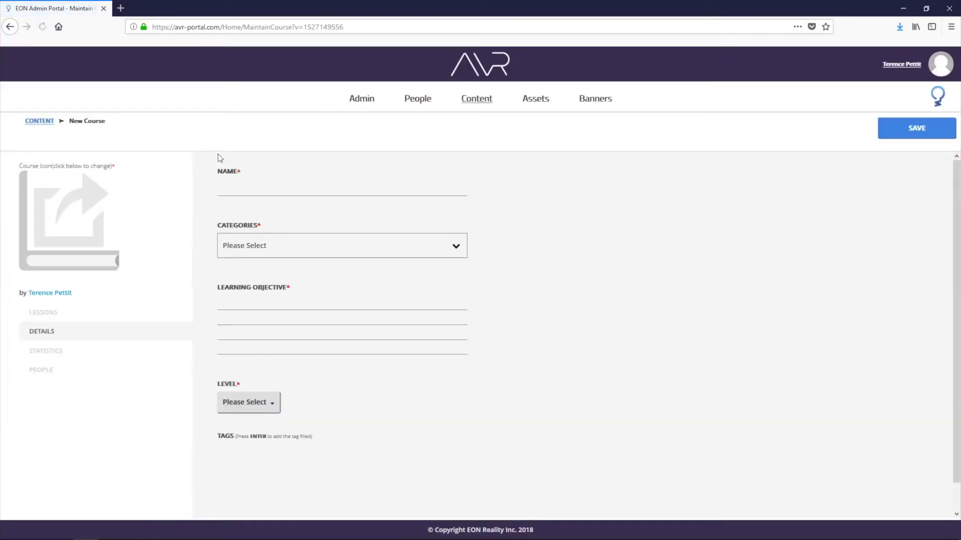
{"action": "left_click", "coordinate": [241, 190]}
{"action": "type", "text": "Land tra"}
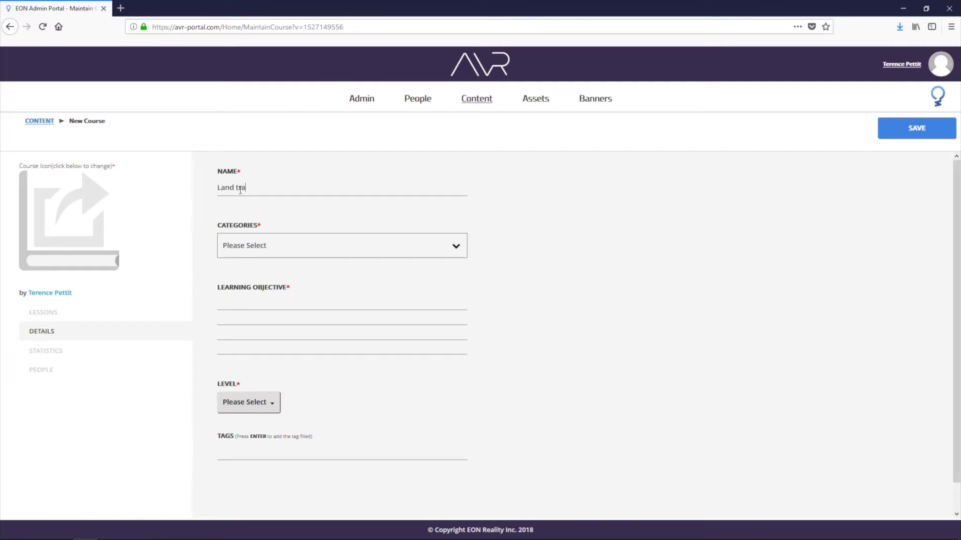
{"action": "type", "text": "nsportation"}
{"action": "left_click", "coordinate": [82, 211]}
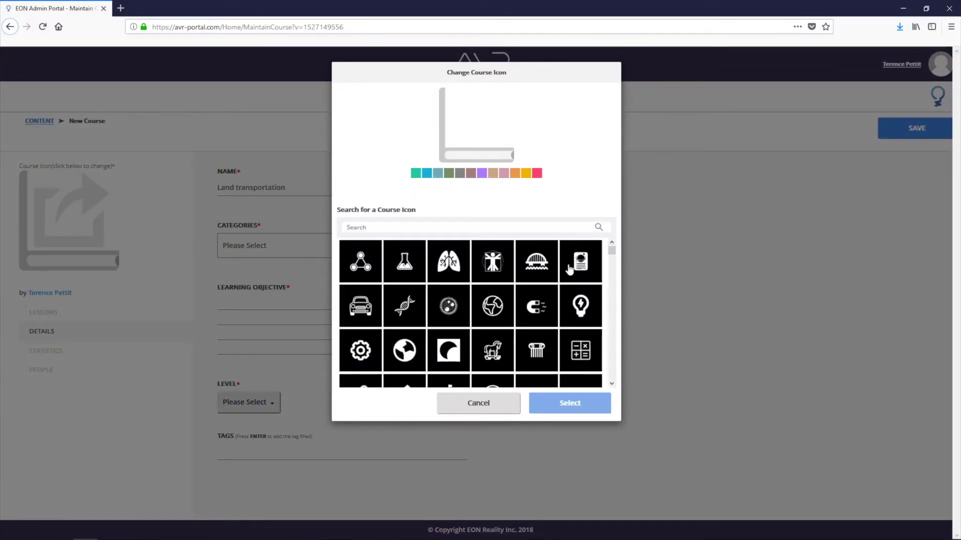
Step: Pick the motorcycle icon in blue and apply it to the course
{"action": "left_click_drag", "start_coordinate": [612, 255], "coordinate": [612, 266]}
{"action": "left_click", "coordinate": [574, 261]}
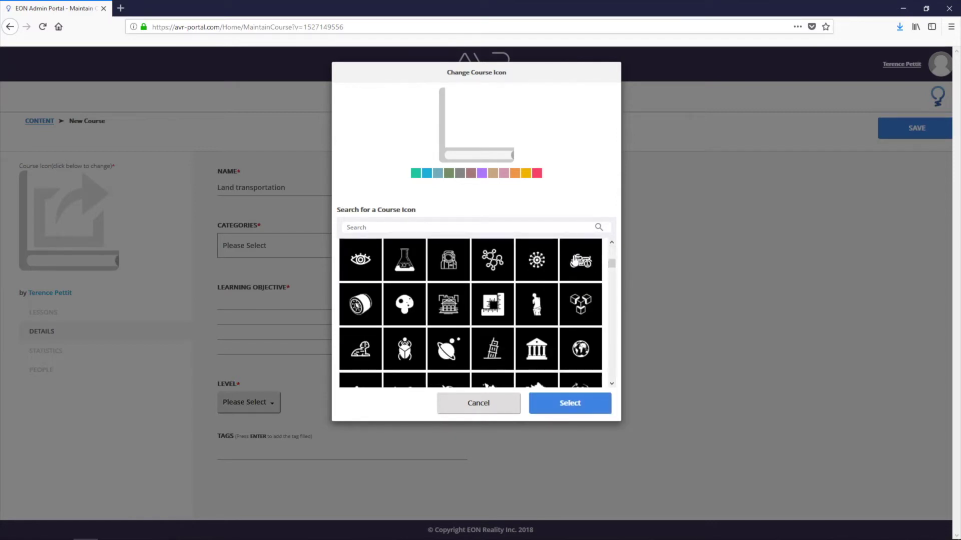
{"action": "left_click", "coordinate": [482, 178]}
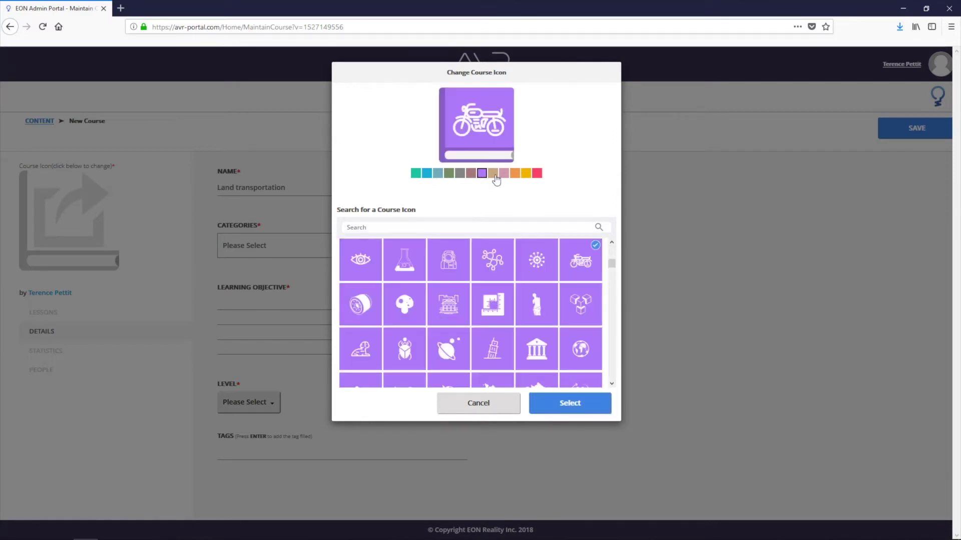
{"action": "left_click", "coordinate": [428, 175]}
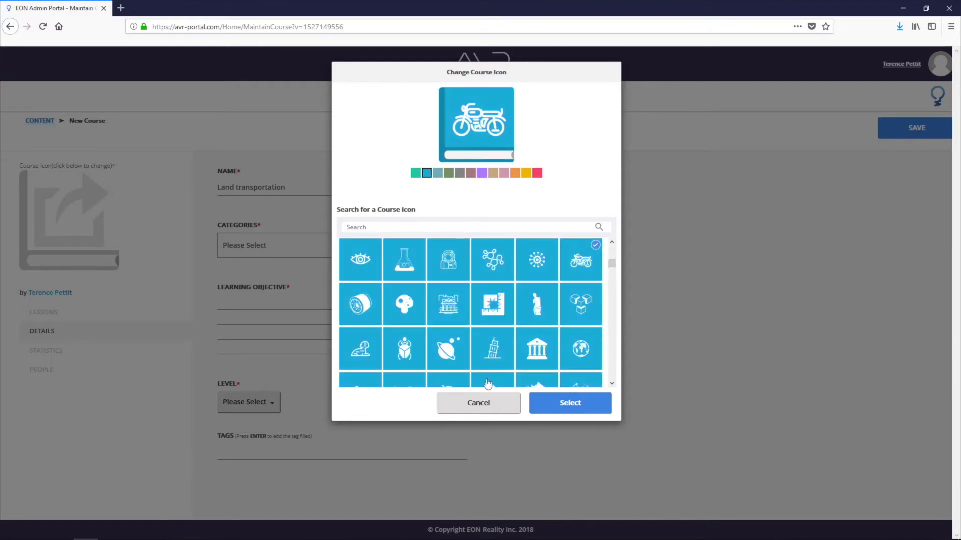
{"action": "left_click", "coordinate": [565, 404]}
Step: Put the course in Automotive Engineering and enter a land-transport learning objective
{"action": "left_click", "coordinate": [270, 249]}
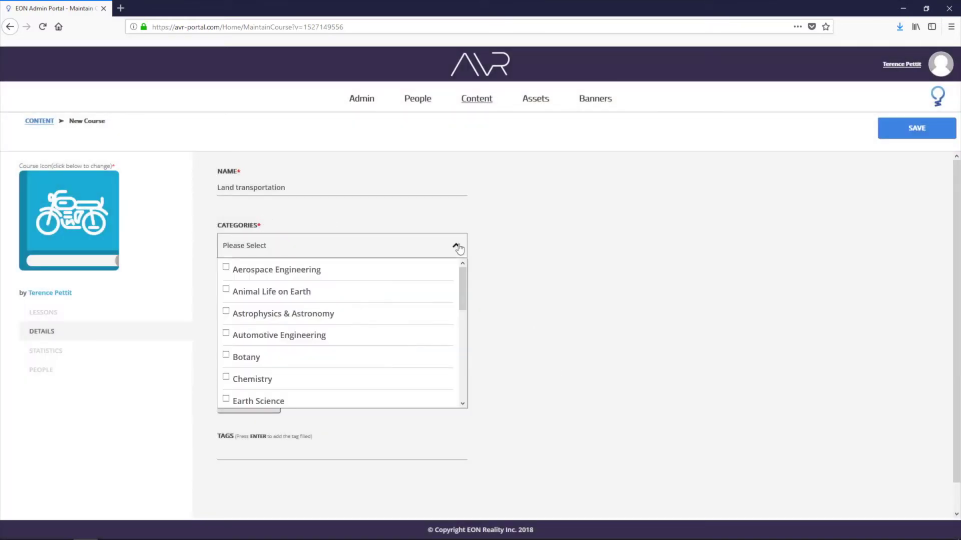
{"action": "scroll", "coordinate": [463, 277], "scroll_direction": "down", "scroll_amount": 2}
{"action": "left_click", "coordinate": [226, 292]}
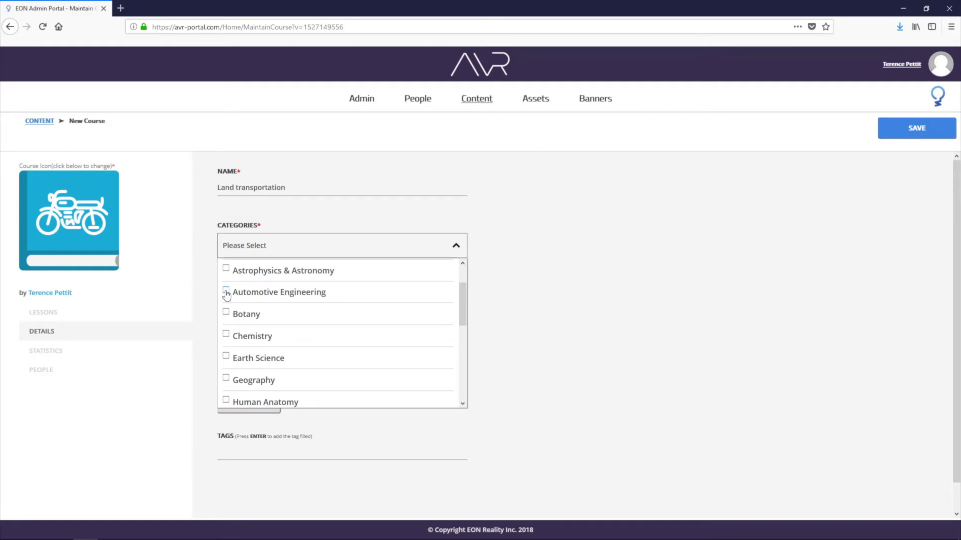
{"action": "left_click", "coordinate": [516, 266]}
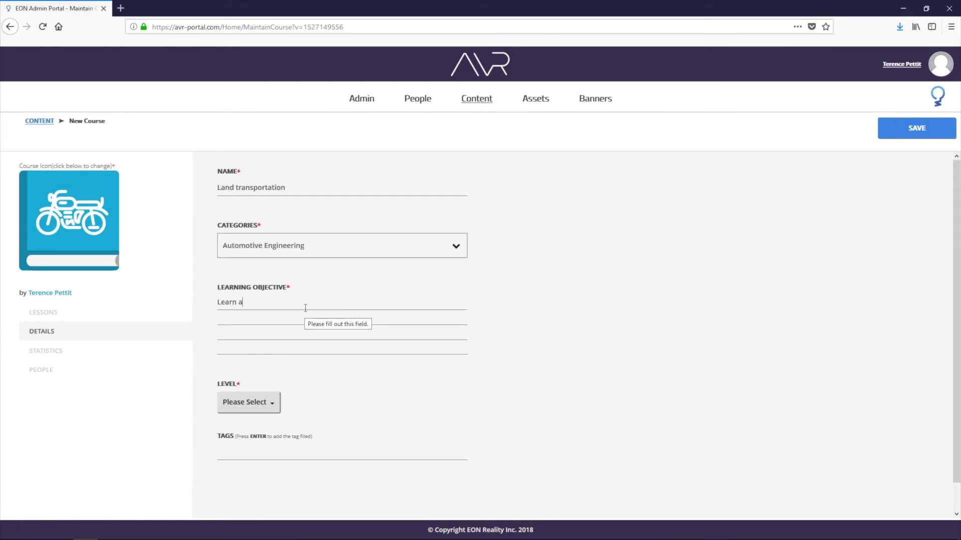
{"action": "type", "text": "various kinds of land transports"}
Step: Set the level to 12th grade, save the course, and open Add Lesson in its lessons list
{"action": "left_click", "coordinate": [267, 410]}
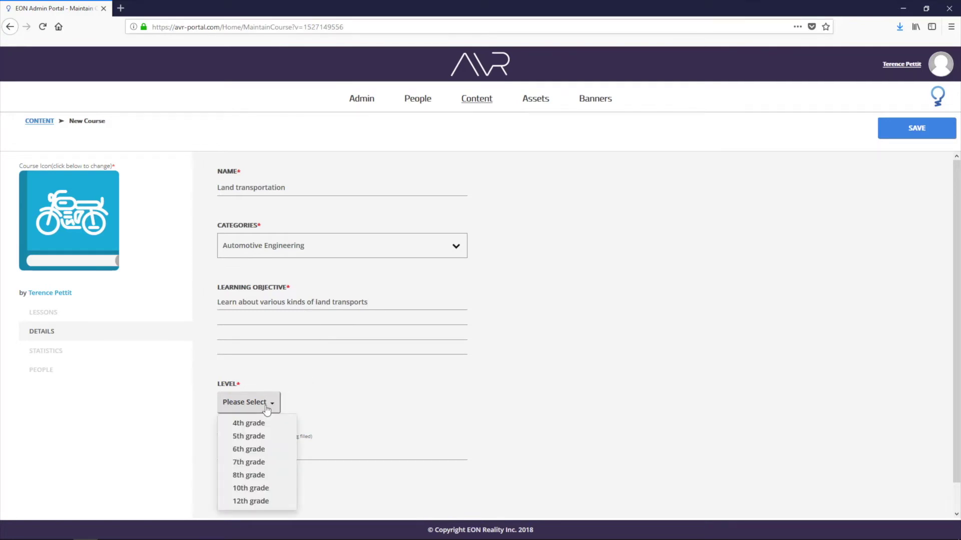
{"action": "left_click", "coordinate": [258, 503]}
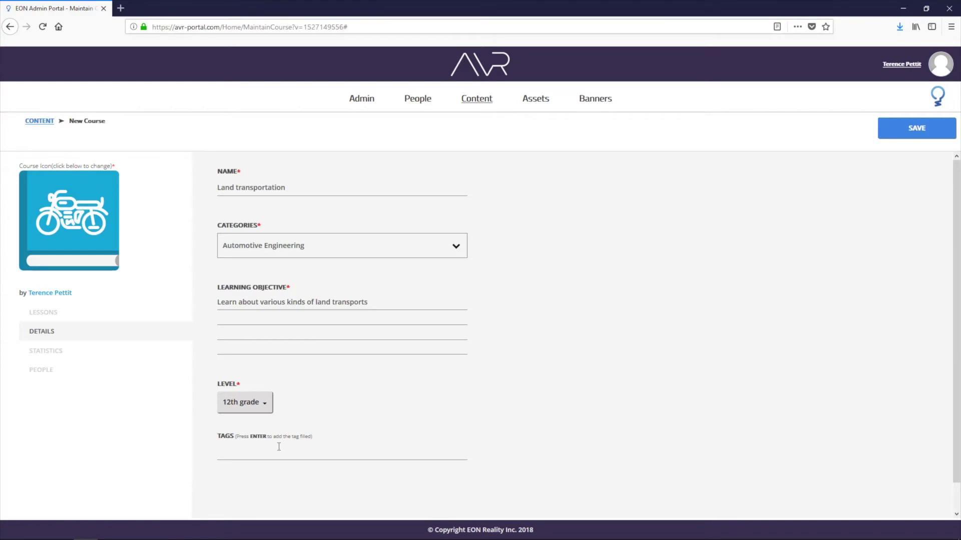
{"action": "left_click", "coordinate": [900, 136]}
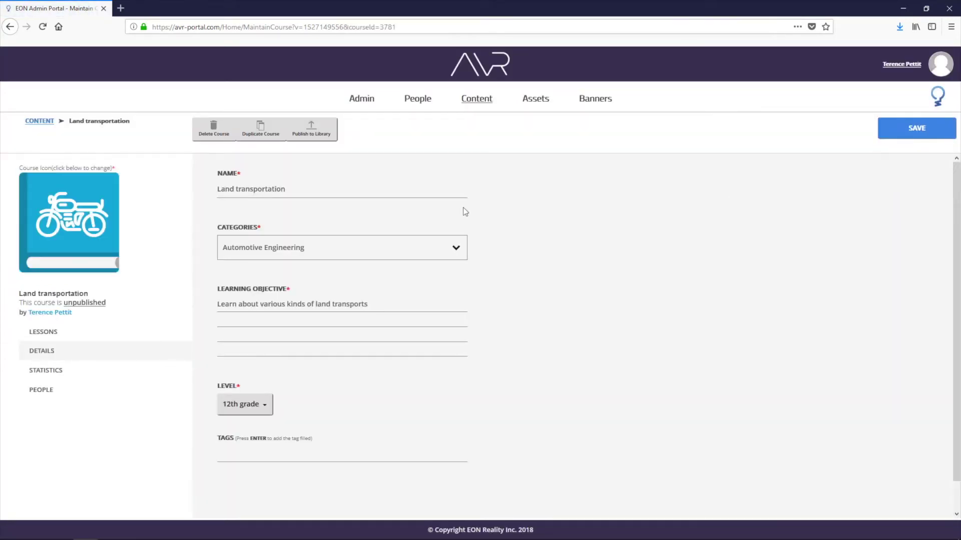
{"action": "left_click", "coordinate": [39, 336]}
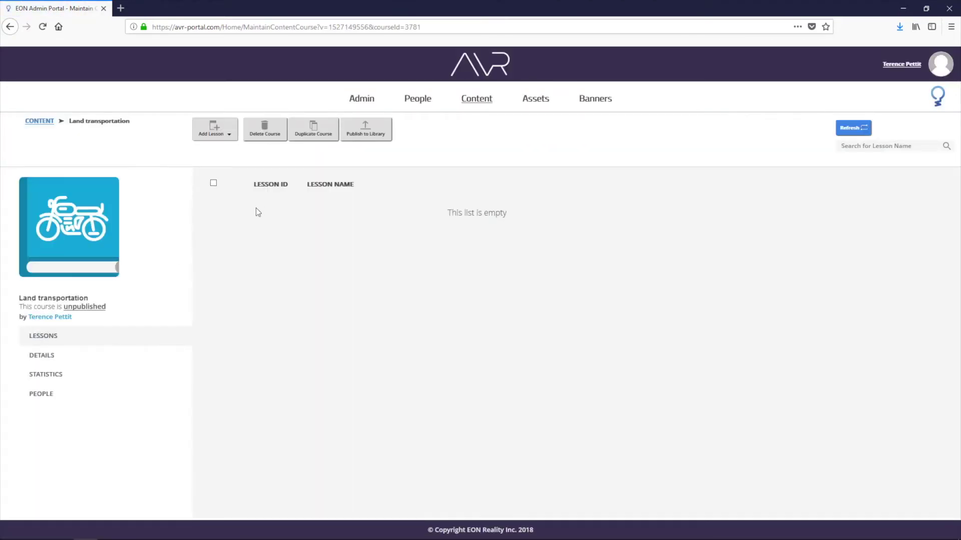
{"action": "left_click", "coordinate": [220, 129]}
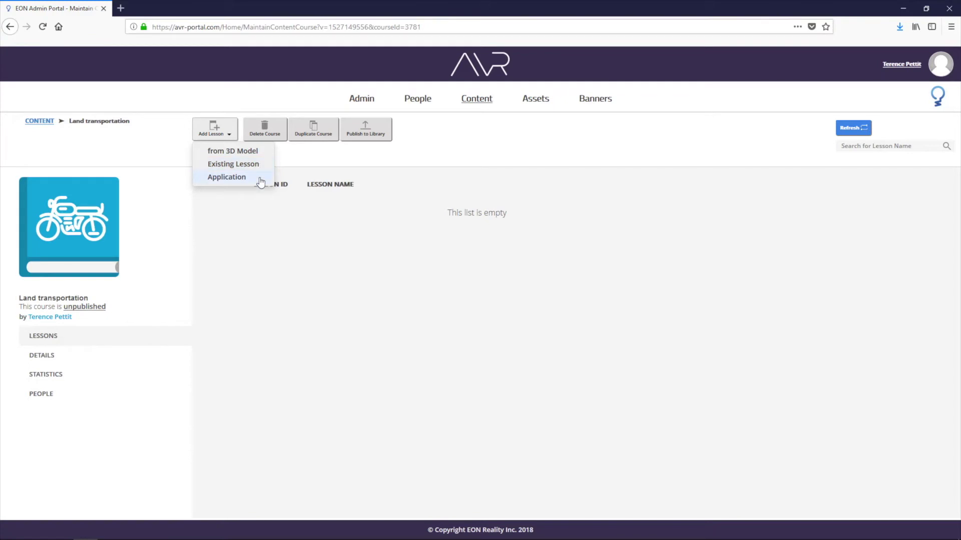
Step: Start a lesson from the unpublished V-twin engine 3D model and launch Creator AVR
{"action": "left_click", "coordinate": [250, 150]}
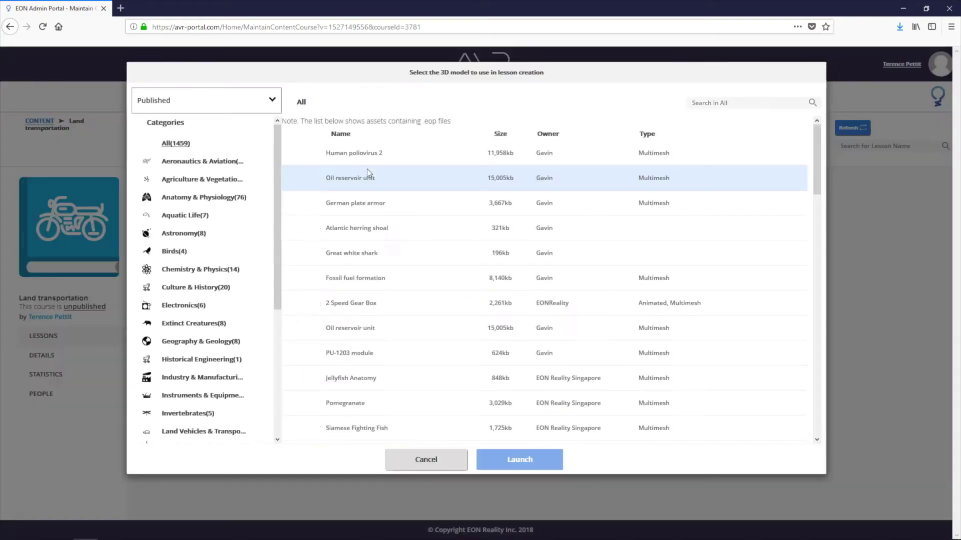
{"action": "left_click", "coordinate": [235, 98]}
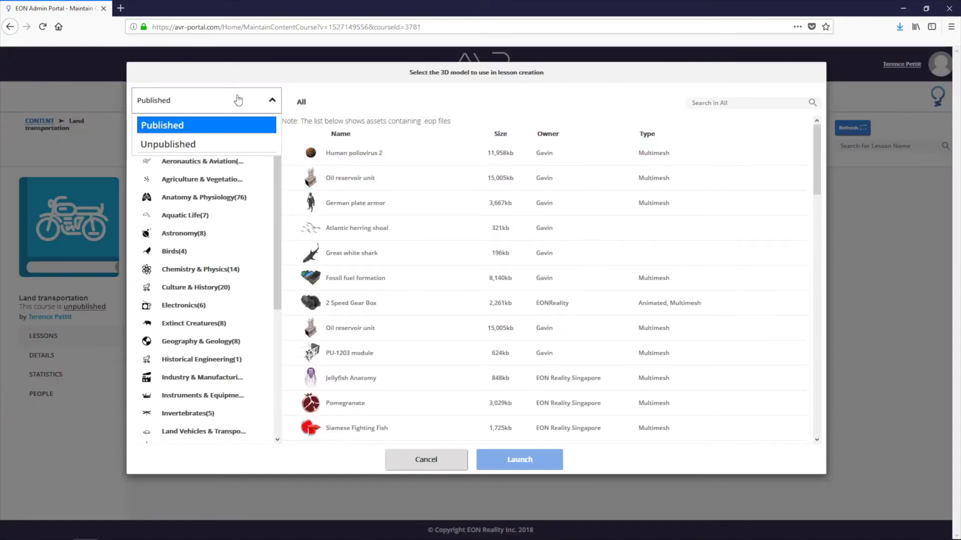
{"action": "left_click", "coordinate": [168, 145]}
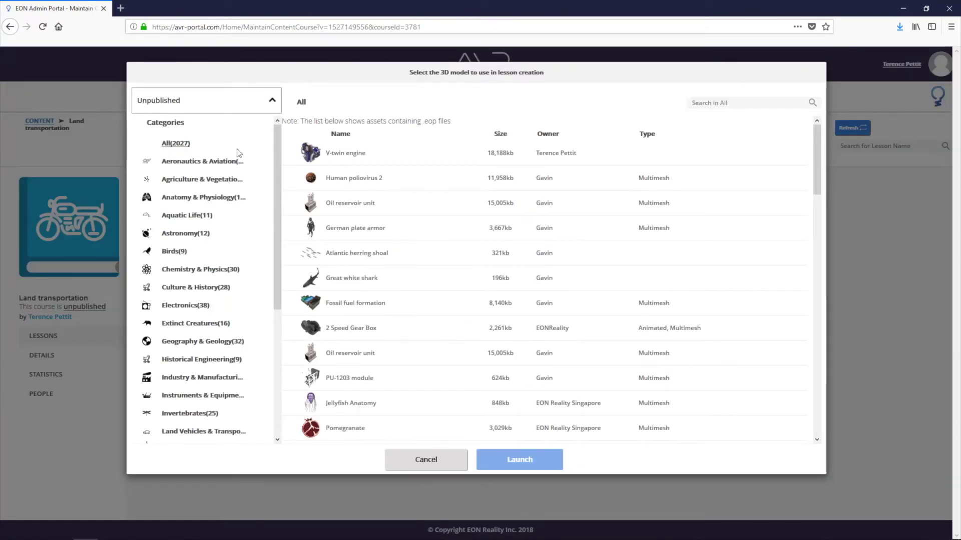
{"action": "left_click", "coordinate": [348, 154]}
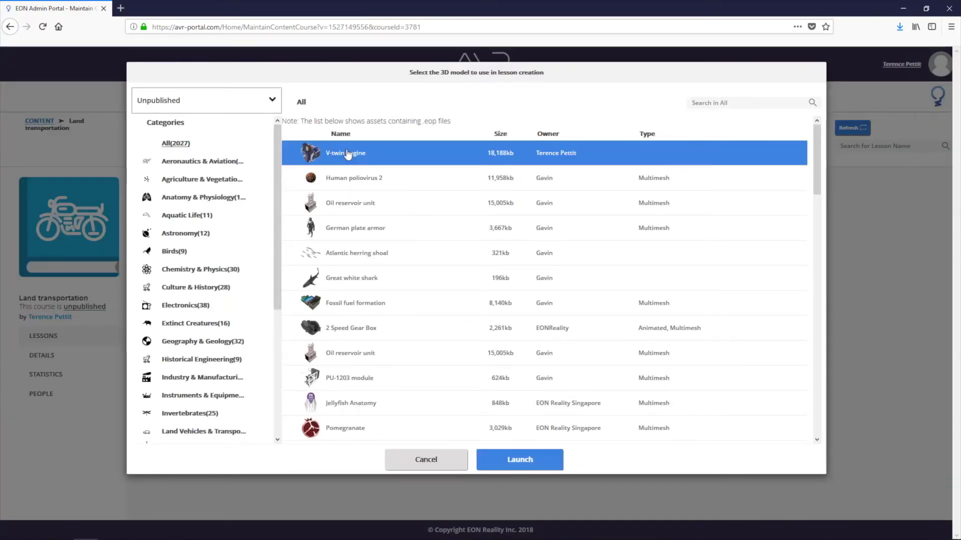
{"action": "left_click", "coordinate": [523, 460]}
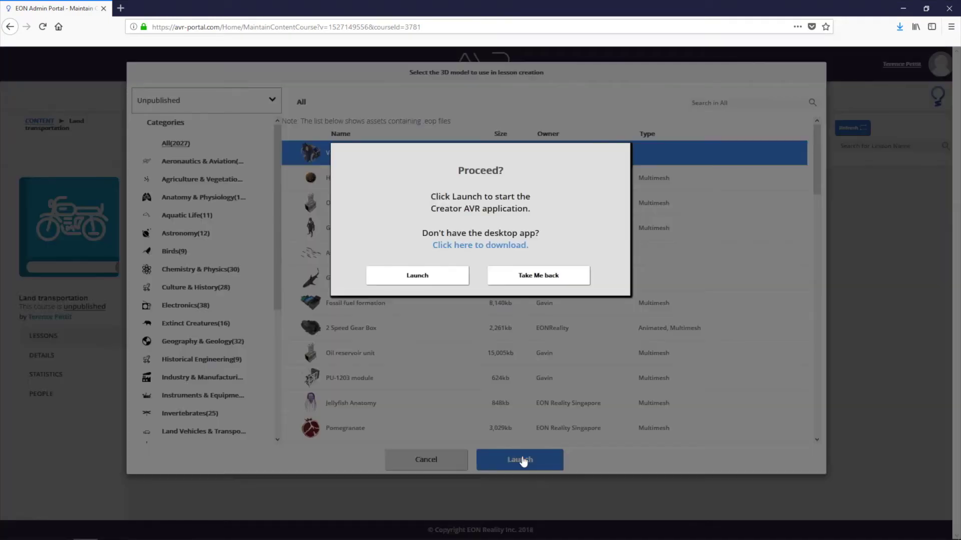
{"action": "left_click", "coordinate": [441, 279]}
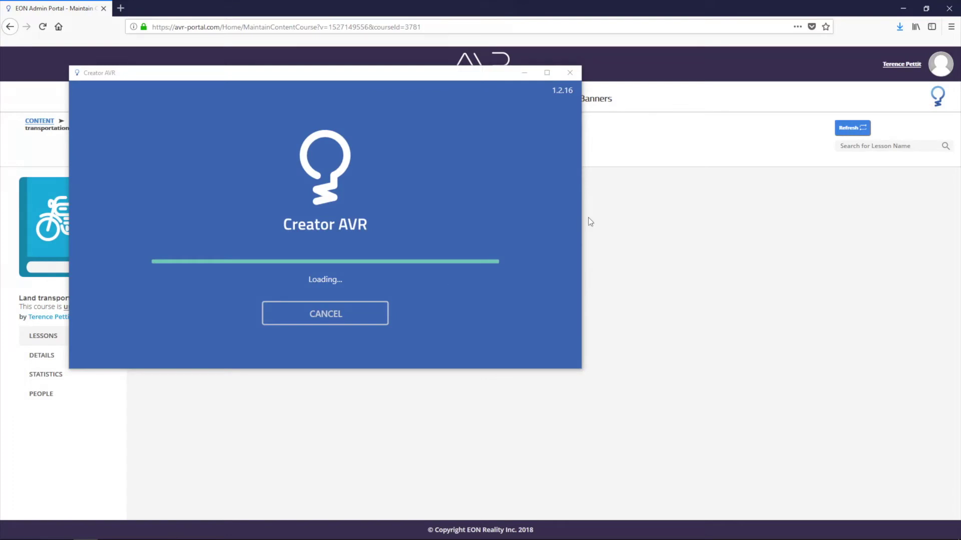
Step: Maximize Creator AVR, orbit the engine, and toggle the exploded view on and off
{"action": "left_click", "coordinate": [547, 73]}
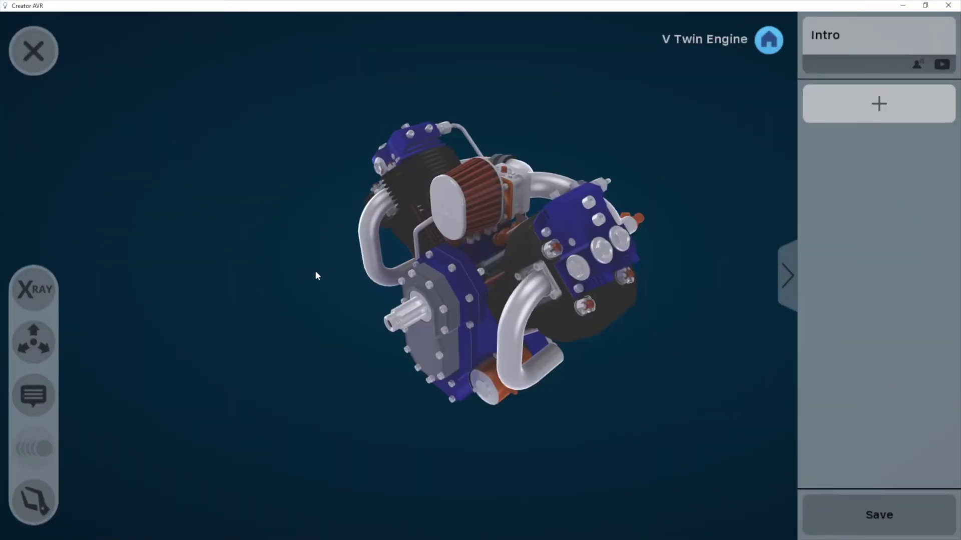
{"action": "left_click_drag", "start_coordinate": [315, 271], "coordinate": [611, 222]}
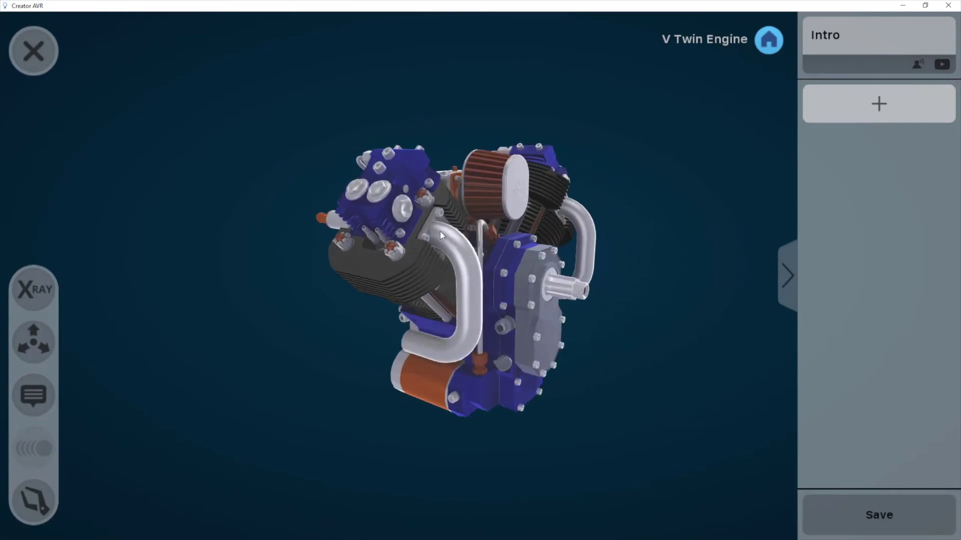
{"action": "left_click_drag", "start_coordinate": [439, 231], "coordinate": [385, 392]}
{"action": "scroll", "coordinate": [351, 236], "scroll_direction": "down", "scroll_amount": 3}
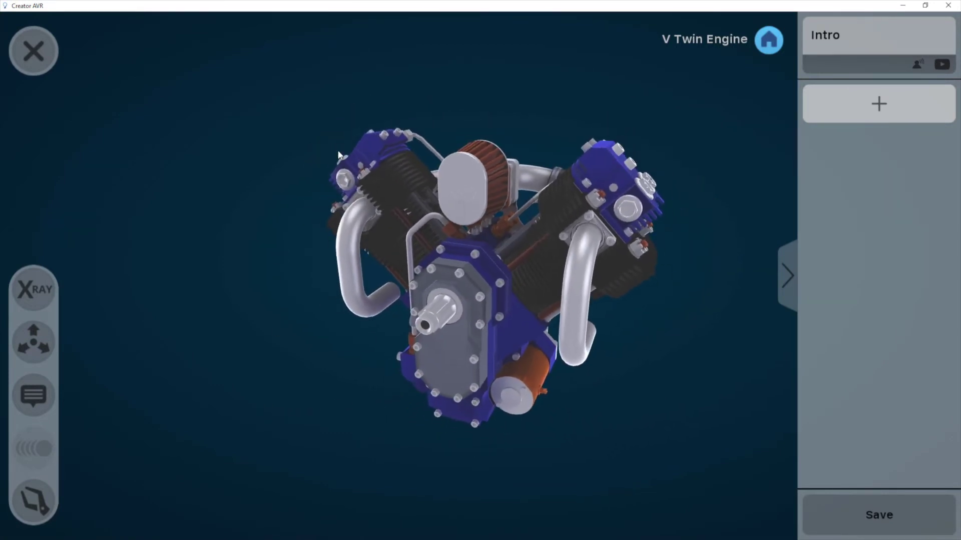
{"action": "left_click", "coordinate": [29, 338]}
{"action": "left_click", "coordinate": [29, 338]}
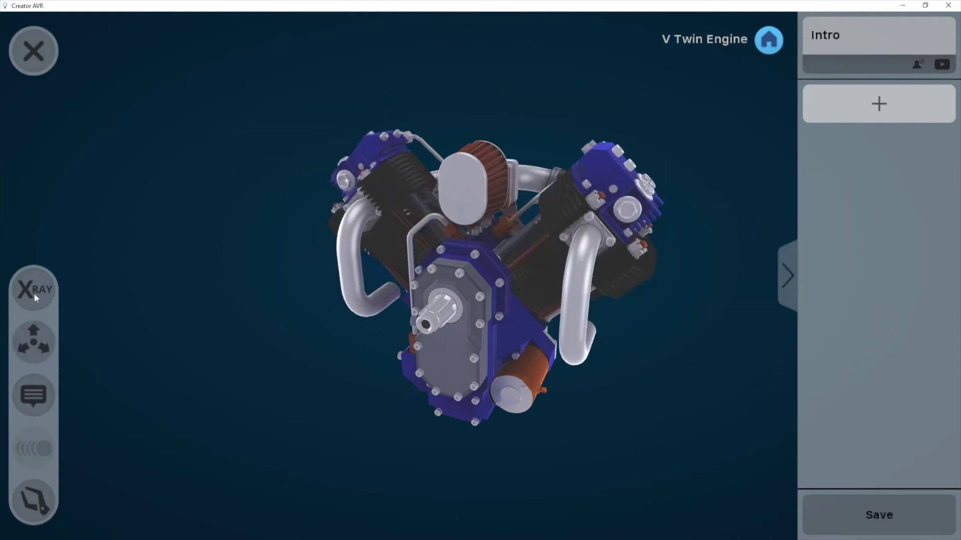
Step: Preview the engine in X-ray and with part labels, then return to the solid unlabelled model
{"action": "left_click", "coordinate": [34, 294]}
{"action": "left_click_drag", "start_coordinate": [193, 347], "coordinate": [345, 287]}
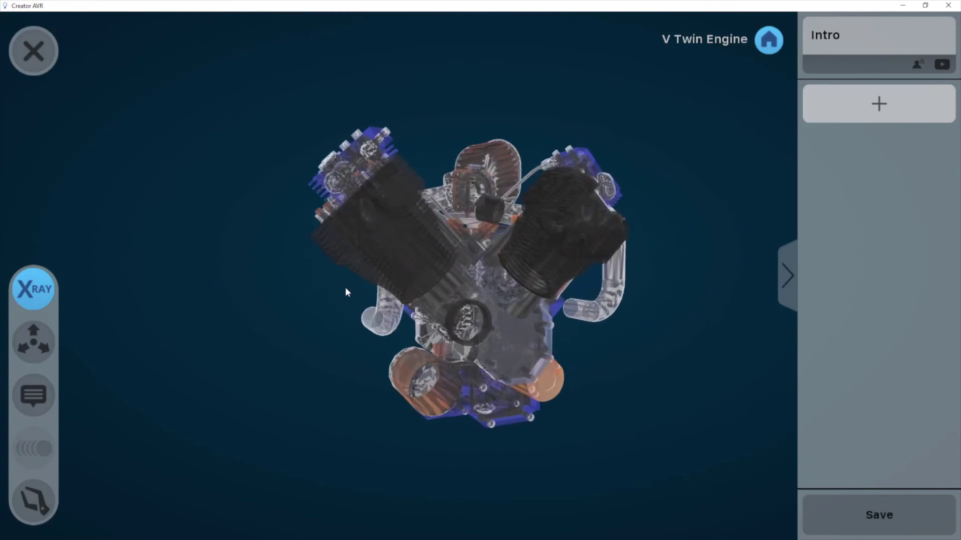
{"action": "left_click", "coordinate": [39, 314]}
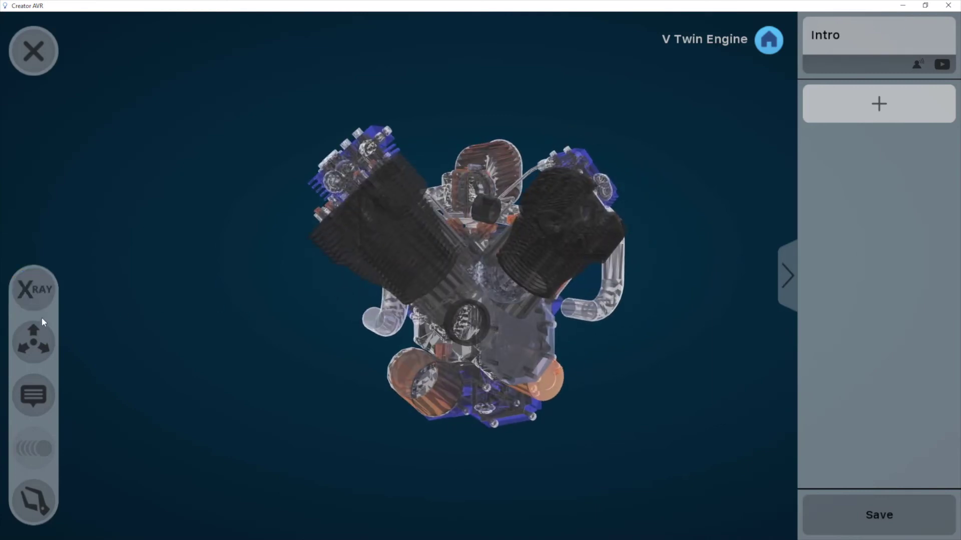
{"action": "left_click", "coordinate": [40, 399]}
{"action": "left_click_drag", "start_coordinate": [490, 411], "coordinate": [373, 462]}
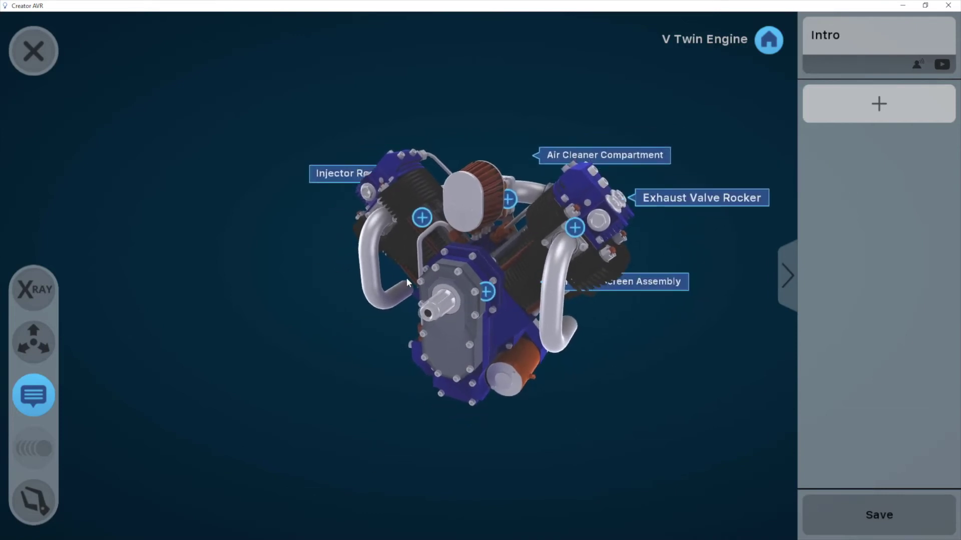
{"action": "left_click", "coordinate": [27, 395]}
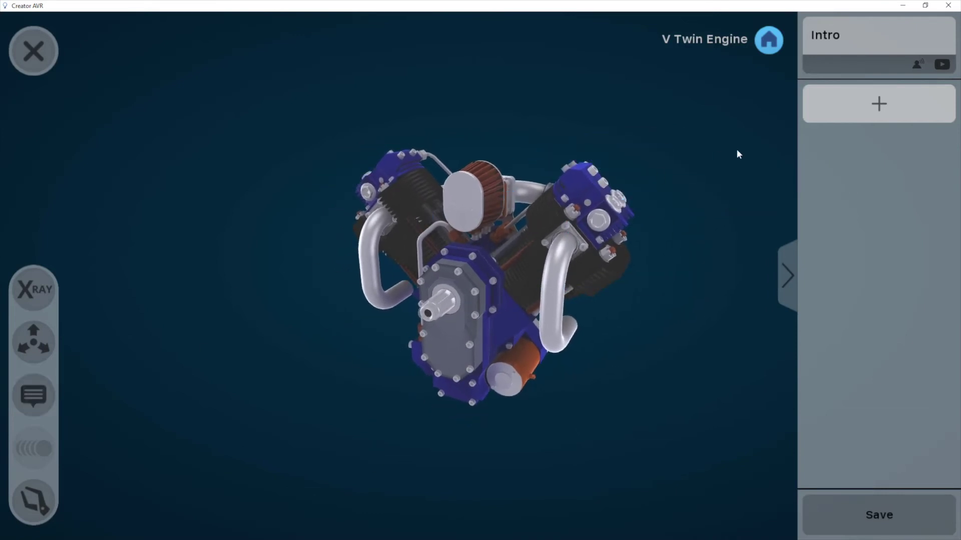
Step: Start adding a Text-to-Speech narration to the Intro step
{"action": "left_click", "coordinate": [874, 40]}
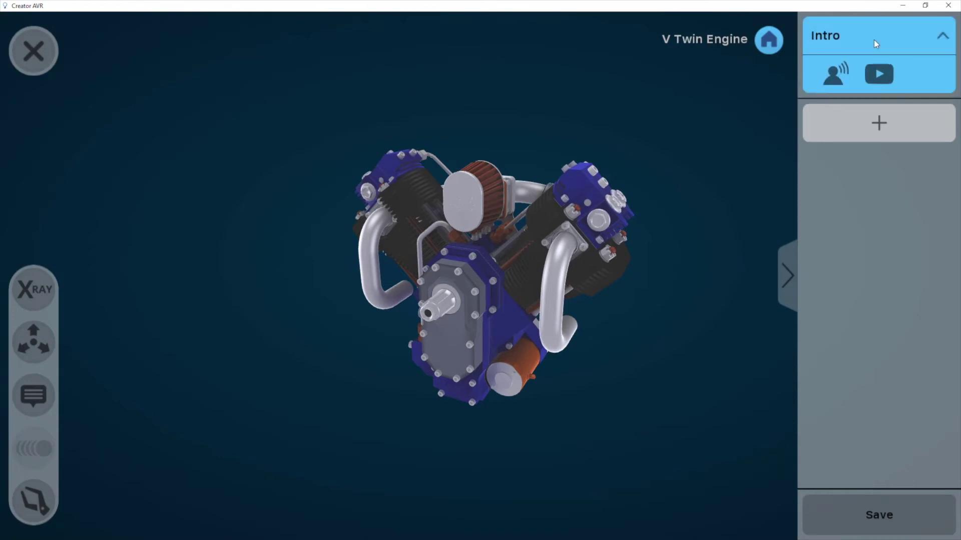
{"action": "left_click", "coordinate": [840, 74]}
{"action": "left_click", "coordinate": [463, 261]}
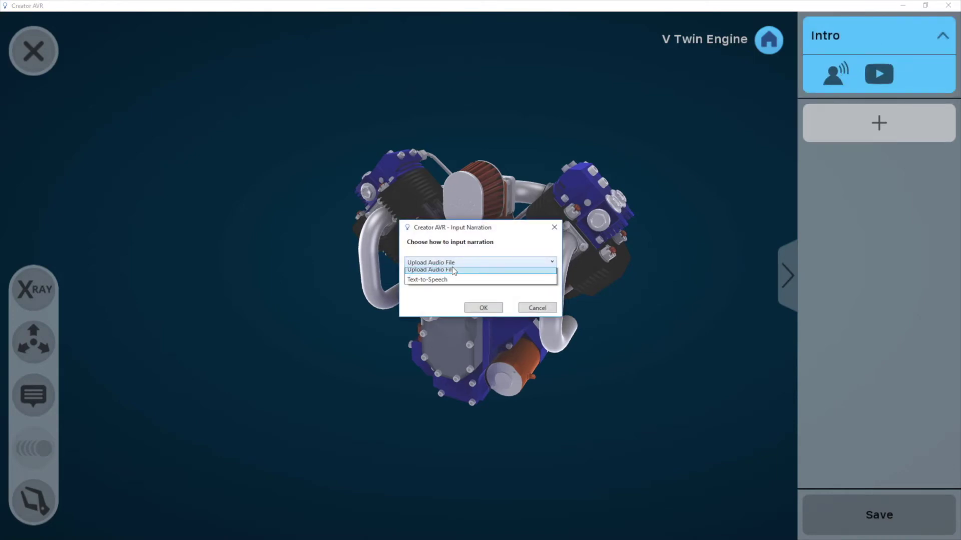
{"action": "left_click", "coordinate": [443, 280]}
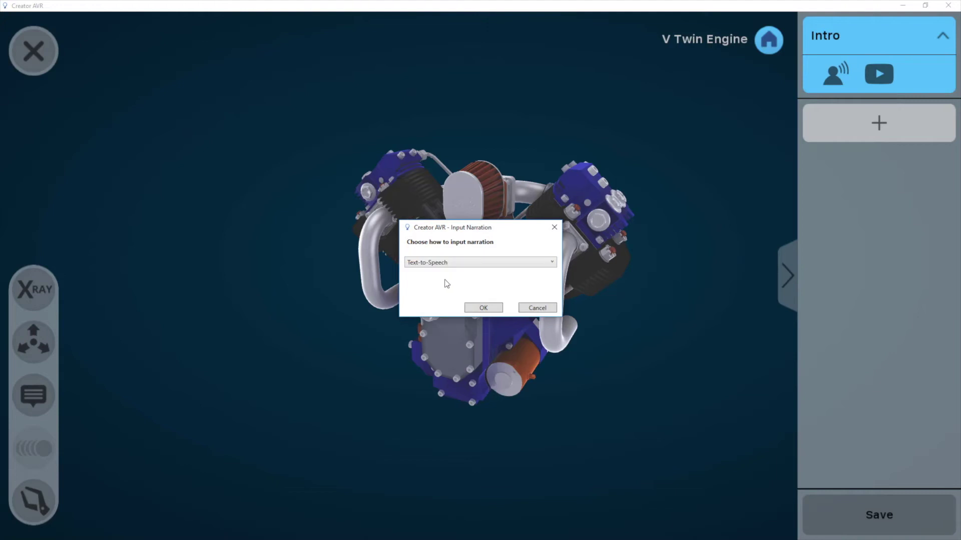
{"action": "left_click", "coordinate": [483, 307]}
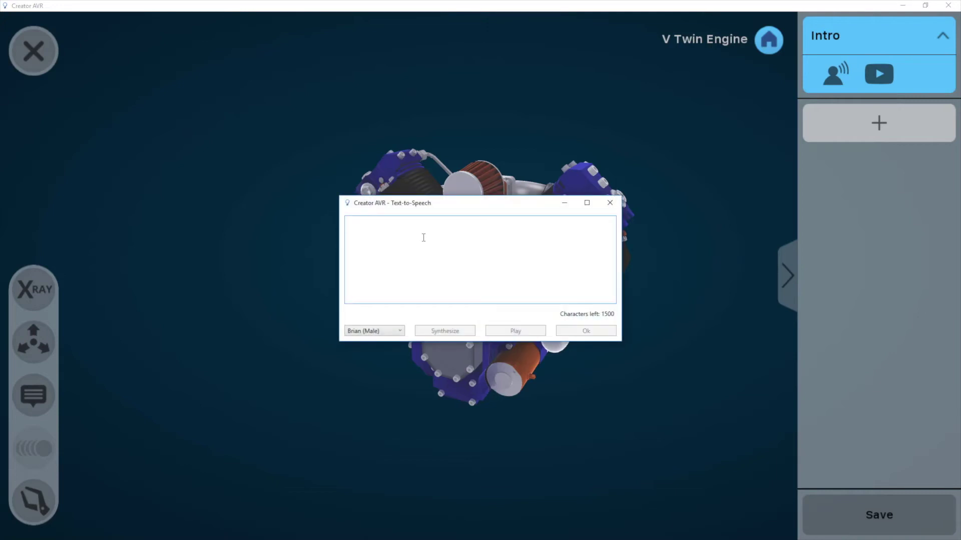
Step: Enter 'This is a V-Twin engine, an engine whose cylinders are arranged in a V formation.', fix the typo, then synthesize and accept it
{"action": "type", "text": "This is "}
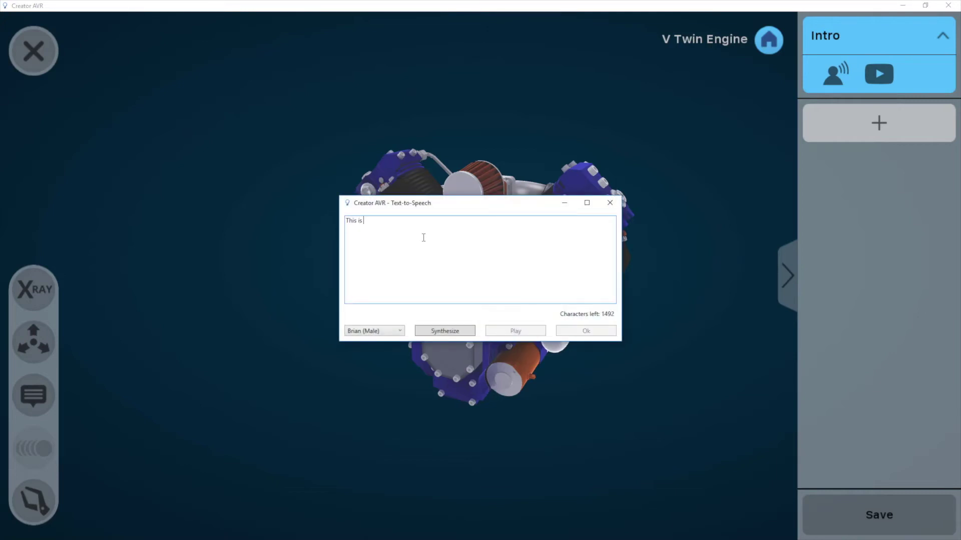
{"action": "type", "text": "a V-Twin engine, an engine whose cylinders are arre"}
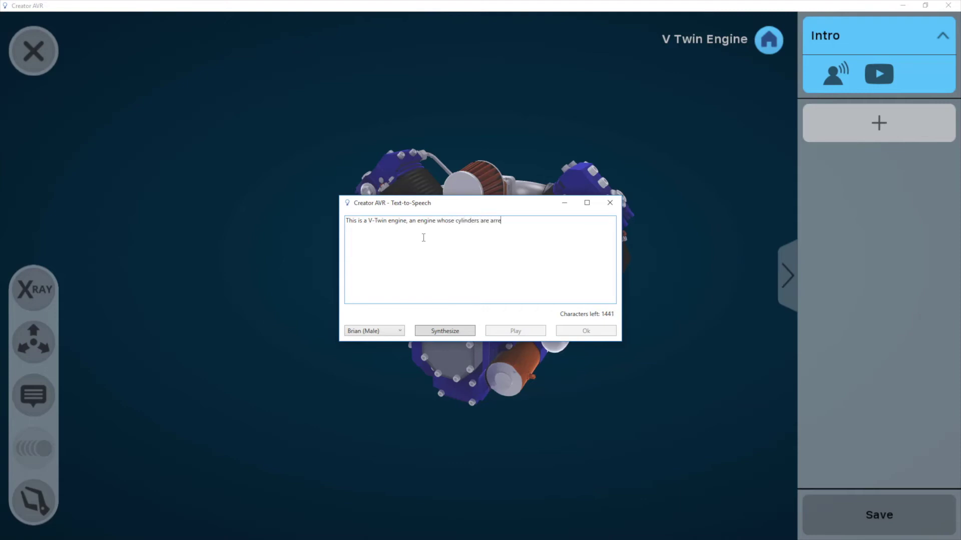
{"action": "type", "text": "nged in a V formation."}
{"action": "key", "text": "Left"}
{"action": "key", "text": "Left"}
{"action": "key", "text": "Left"}
{"action": "key", "text": "Left"}
{"action": "key", "text": "Left"}
{"action": "key", "text": "Left"}
{"action": "key", "text": "Left"}
{"action": "key", "text": "Left"}
{"action": "key", "text": "Left"}
{"action": "key", "text": "Left"}
{"action": "key", "text": "Left"}
{"action": "key", "text": "Left"}
{"action": "key", "text": "Left"}
{"action": "key", "text": "Left"}
{"action": "key", "text": "Left"}
{"action": "key", "text": "Left"}
{"action": "key", "text": "Left"}
{"action": "key", "text": "Left"}
{"action": "key", "text": "Left"}
{"action": "key", "text": "Left"}
{"action": "key", "text": "BackSpace"}
{"action": "type", "text": "a"}
{"action": "left_click", "coordinate": [447, 333]}
{"action": "left_click", "coordinate": [459, 332]}
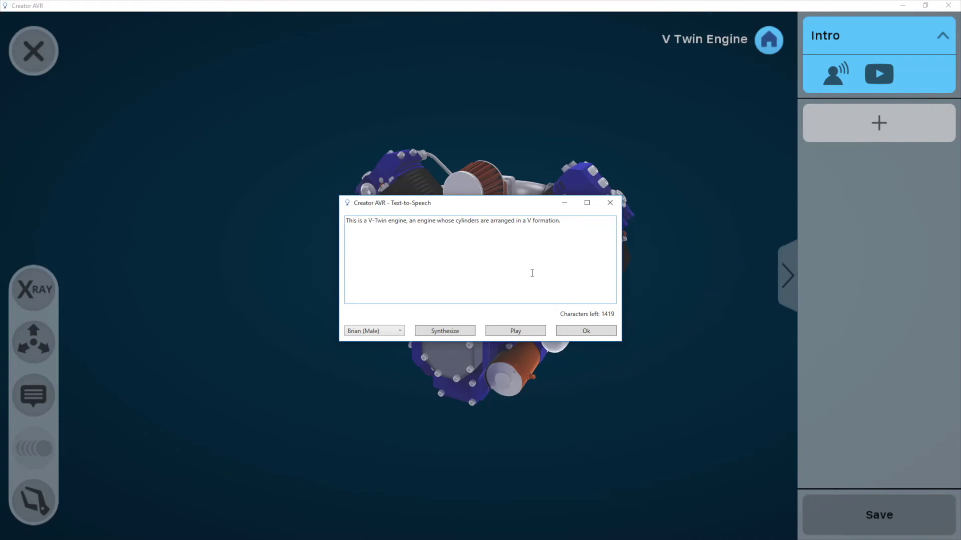
{"action": "left_click", "coordinate": [590, 331]}
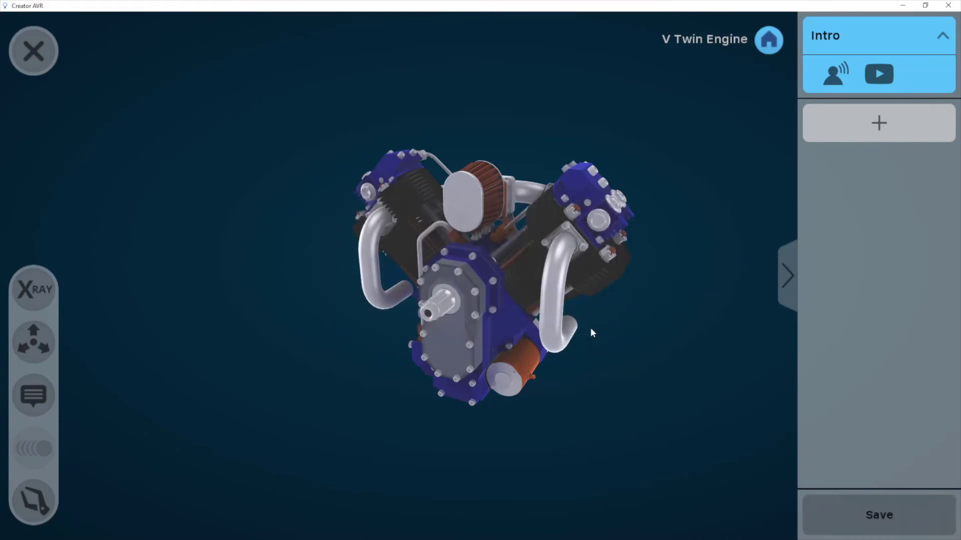
{"action": "left_click", "coordinate": [891, 119]}
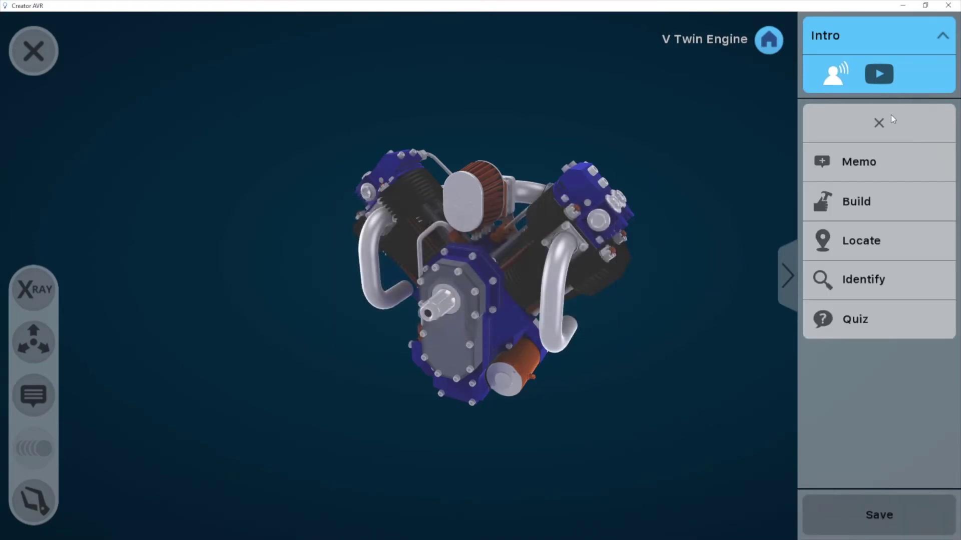
Step: Add a Memo step pinned to the Exhaust Valve Rocker, leaving it without narration
{"action": "left_click", "coordinate": [866, 165]}
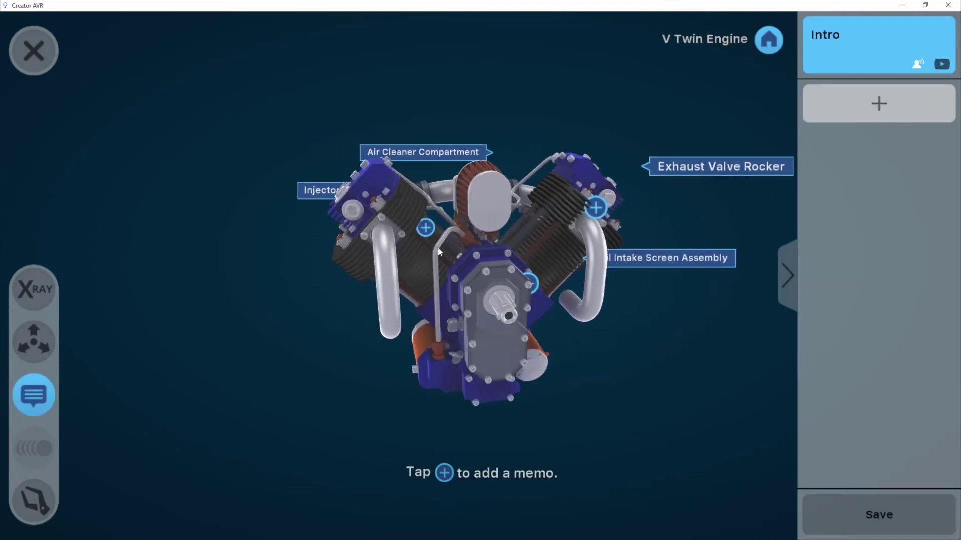
{"action": "left_click", "coordinate": [585, 197]}
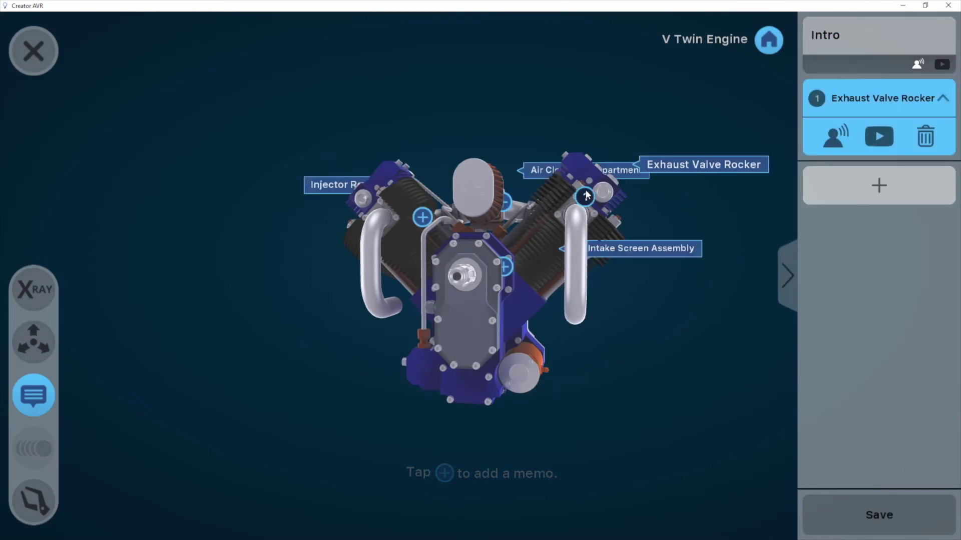
{"action": "left_click", "coordinate": [836, 139]}
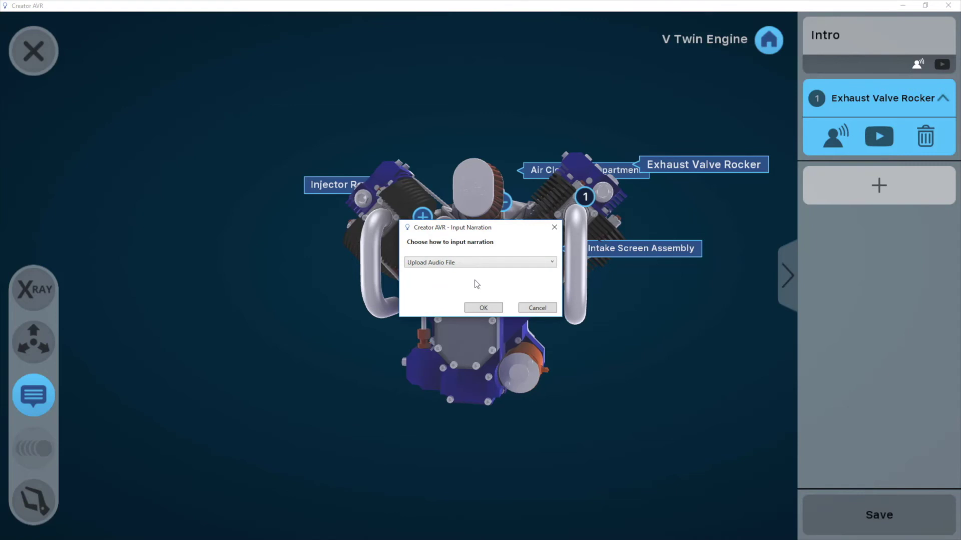
{"action": "left_click", "coordinate": [537, 306]}
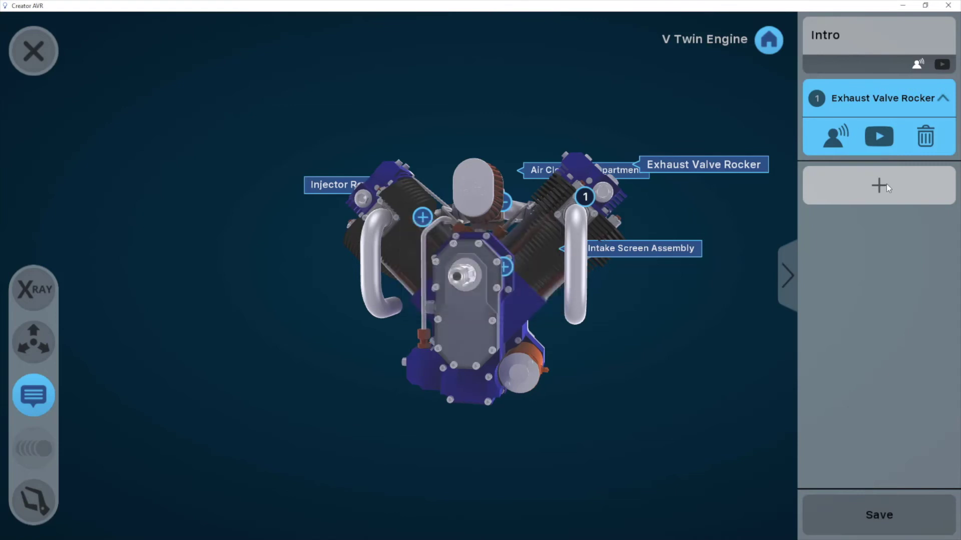
{"action": "left_click", "coordinate": [879, 185]}
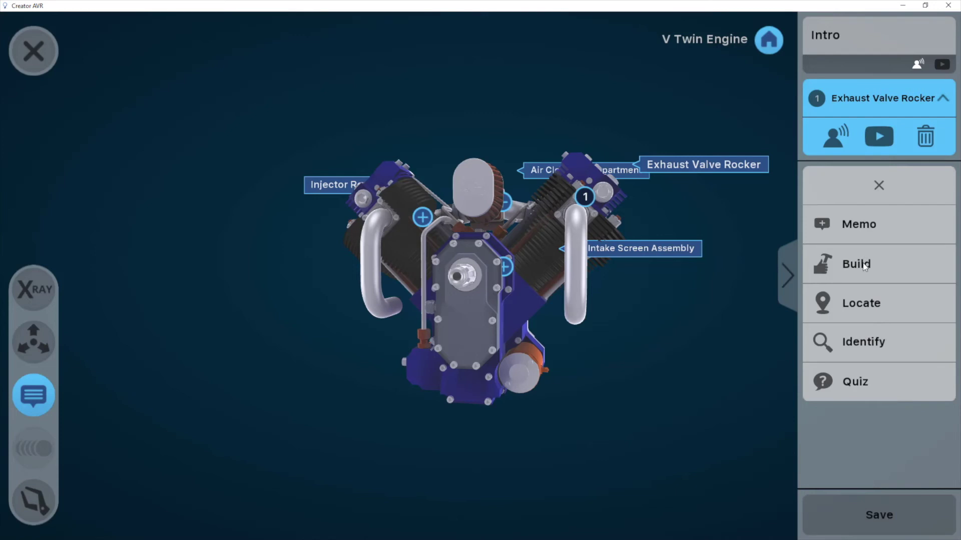
Step: Isolate the Injector Rocker and add a Locate activity targeting it
{"action": "left_click_drag", "start_coordinate": [458, 323], "coordinate": [428, 258]}
{"action": "double_click", "coordinate": [427, 257]}
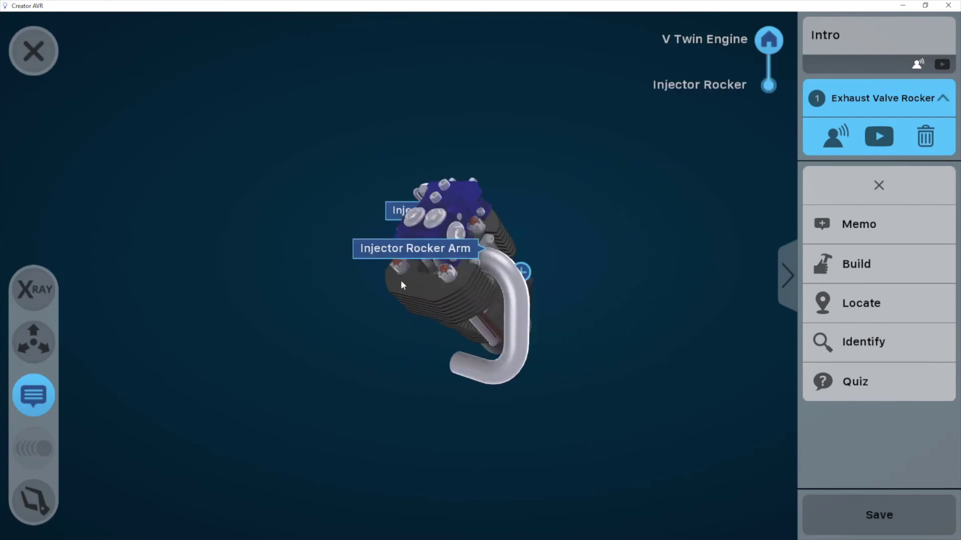
{"action": "left_click", "coordinate": [33, 395]}
{"action": "mouse_move", "coordinate": [495, 351]}
{"action": "left_mouse_down"}
{"action": "mouse_move", "coordinate": [289, 327]}
{"action": "mouse_move", "coordinate": [689, 333]}
{"action": "left_mouse_up"}
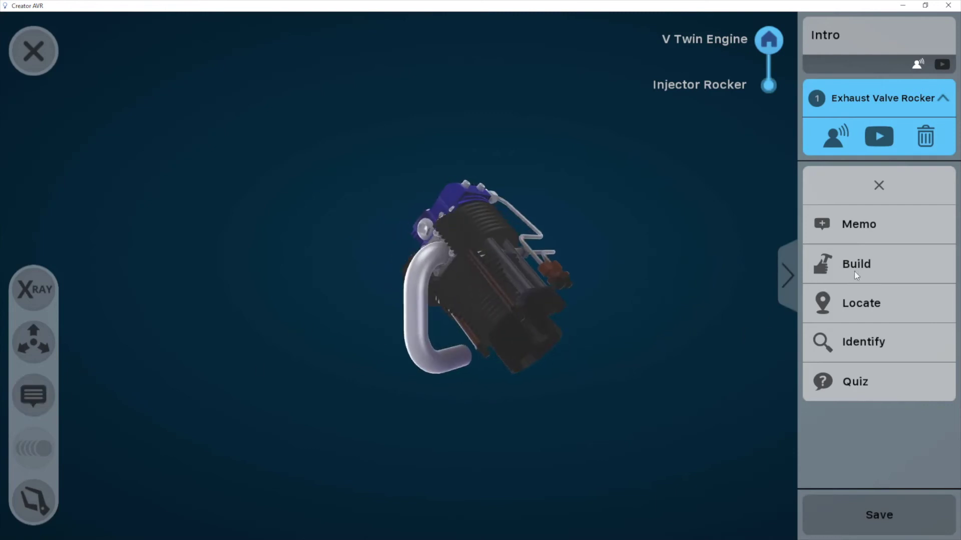
{"action": "left_click", "coordinate": [858, 307]}
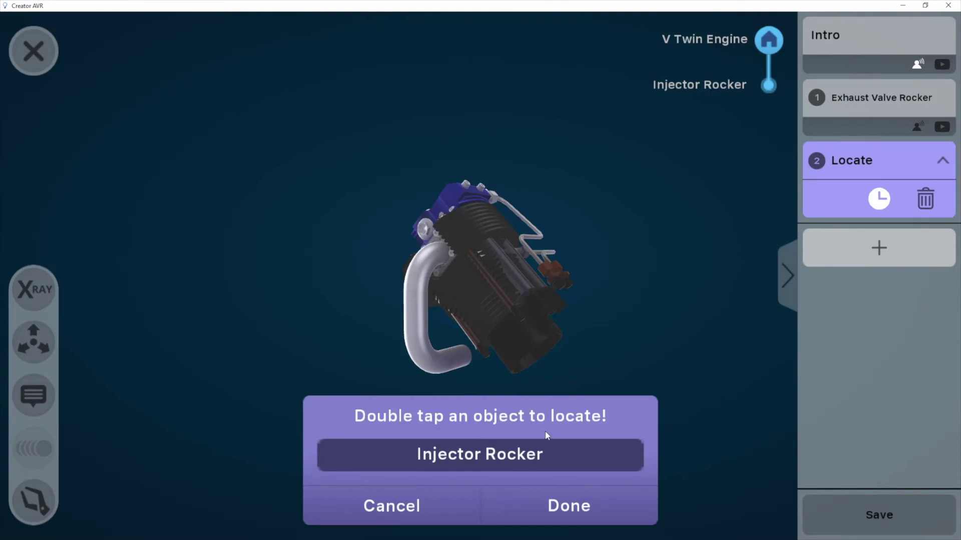
{"action": "left_click", "coordinate": [569, 506]}
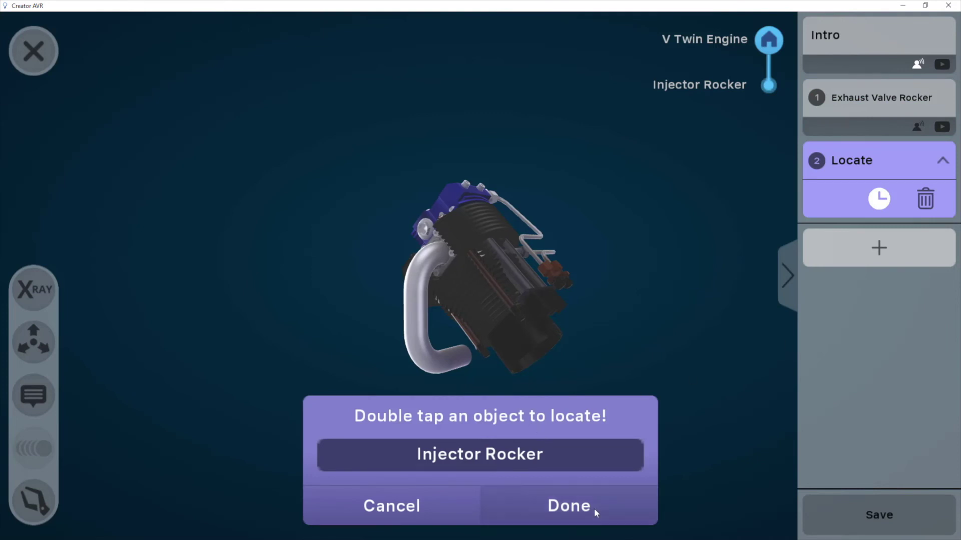
Step: Set the Locate step's time limit to 01:20
{"action": "left_click", "coordinate": [880, 205]}
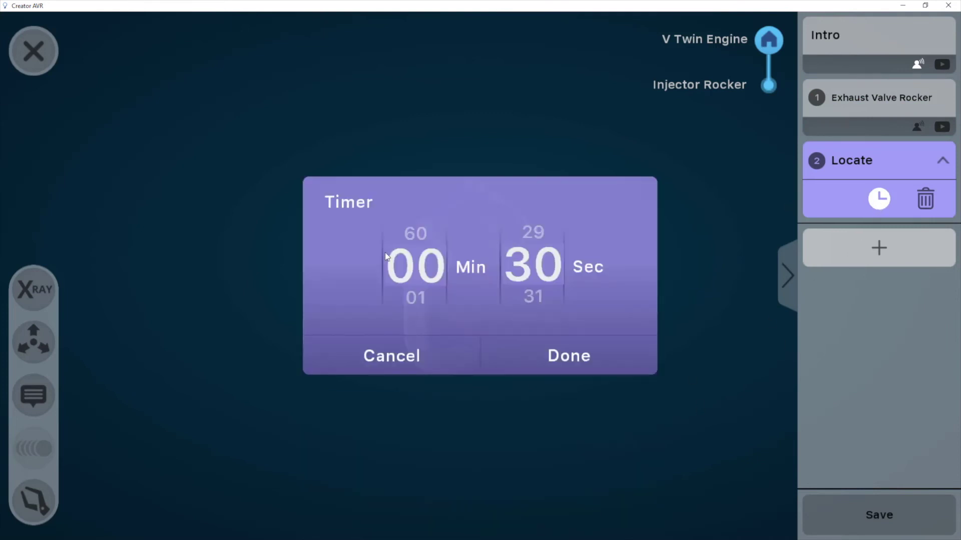
{"action": "left_click", "coordinate": [427, 260]}
{"action": "left_click_drag", "start_coordinate": [436, 259], "coordinate": [442, 239]}
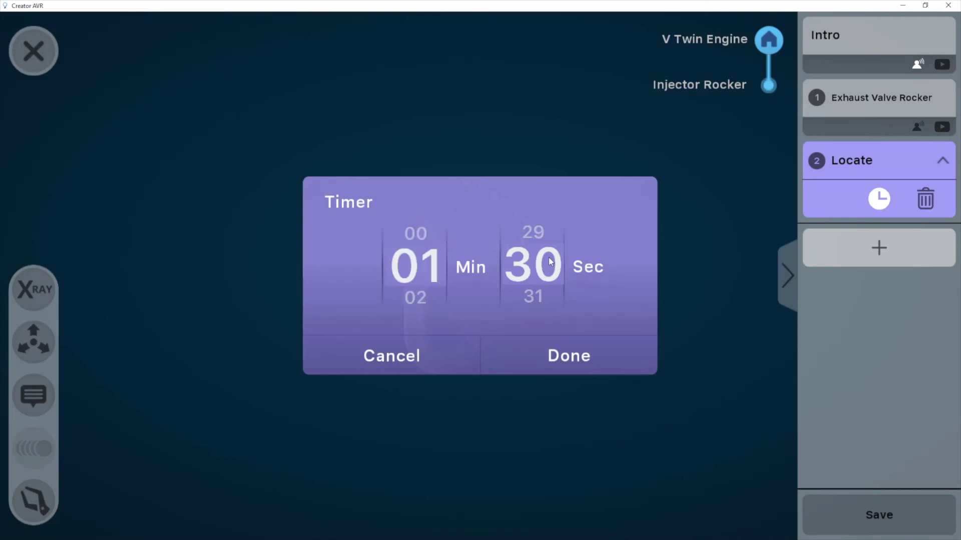
{"action": "left_click_drag", "start_coordinate": [544, 311], "coordinate": [554, 538]}
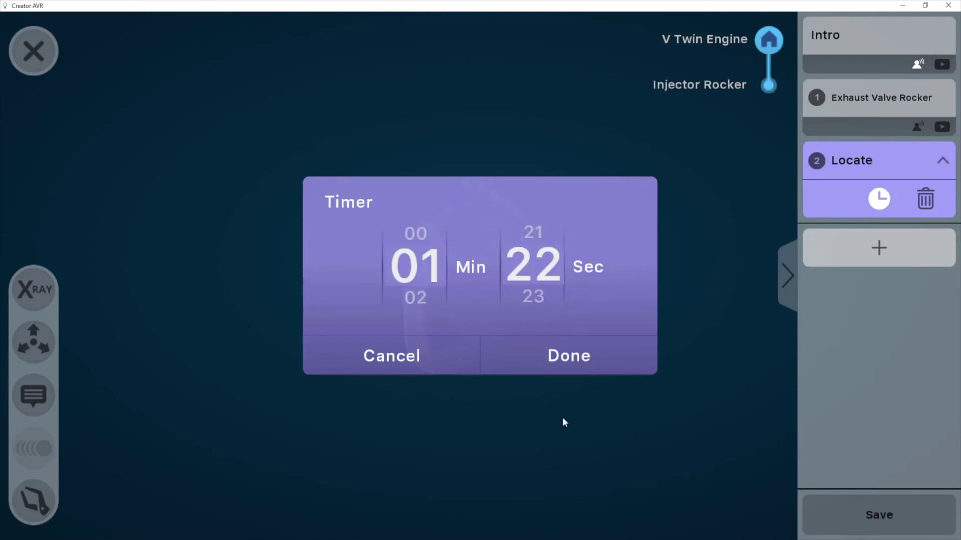
{"action": "left_click_drag", "start_coordinate": [537, 284], "coordinate": [532, 356]}
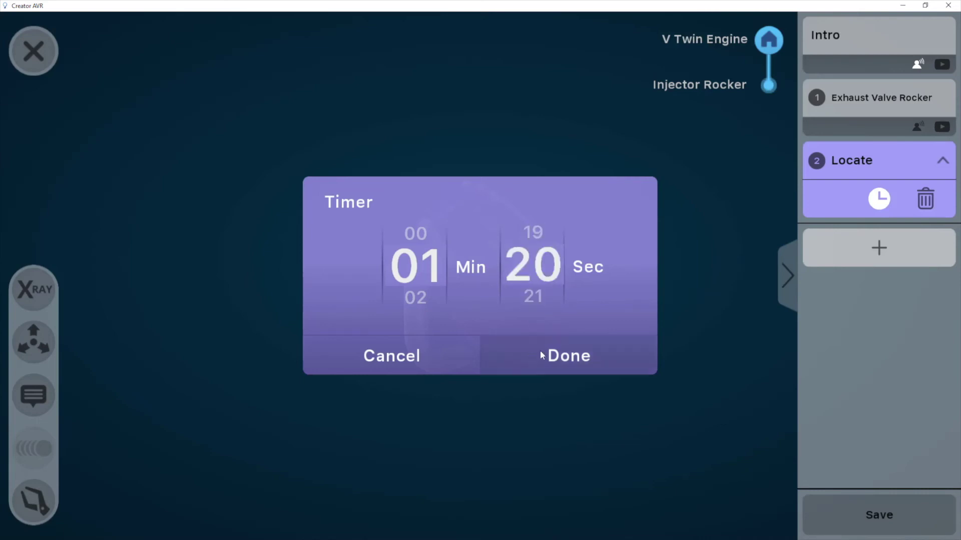
{"action": "left_click", "coordinate": [569, 358]}
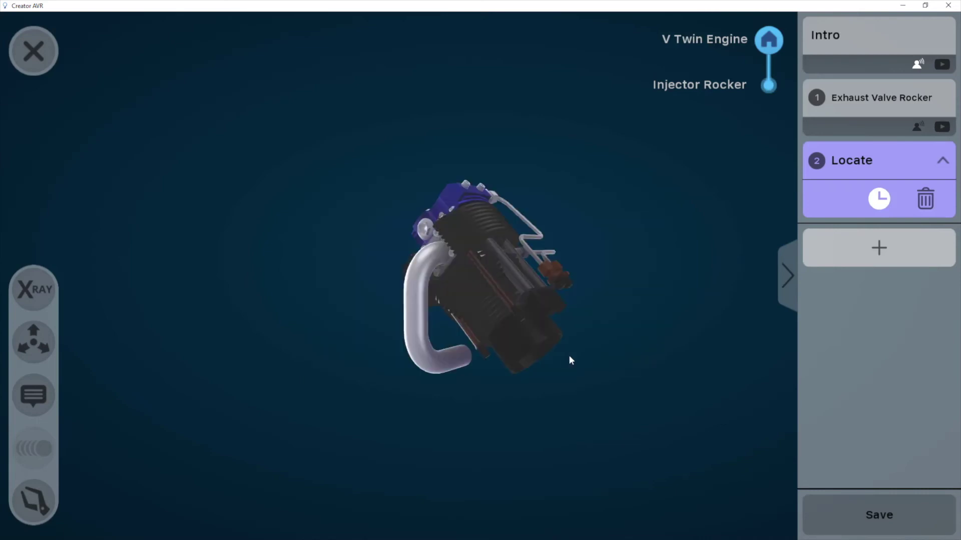
Step: Return to the full engine, rotate it to a side view, and isolate the Crankcase
{"action": "left_click", "coordinate": [899, 246]}
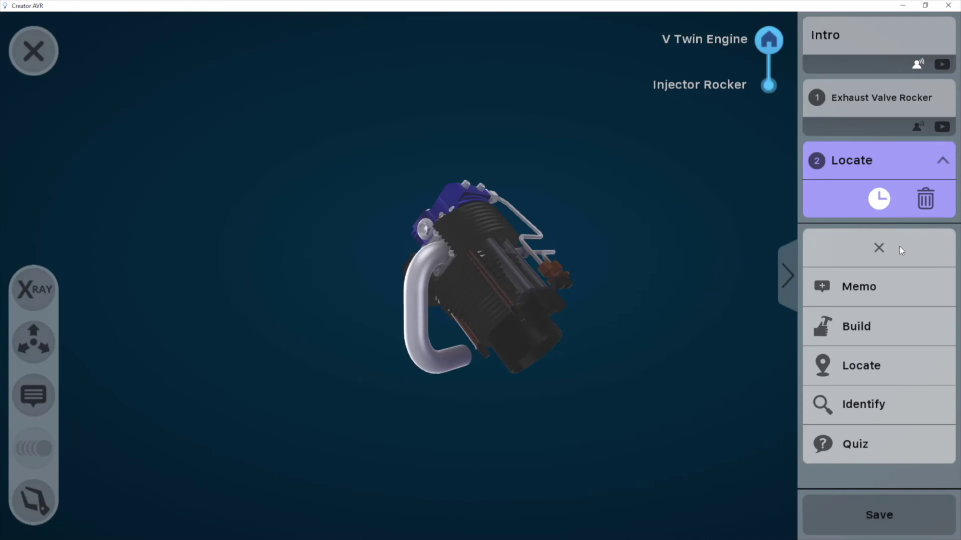
{"action": "left_click_drag", "start_coordinate": [652, 142], "coordinate": [793, 151]}
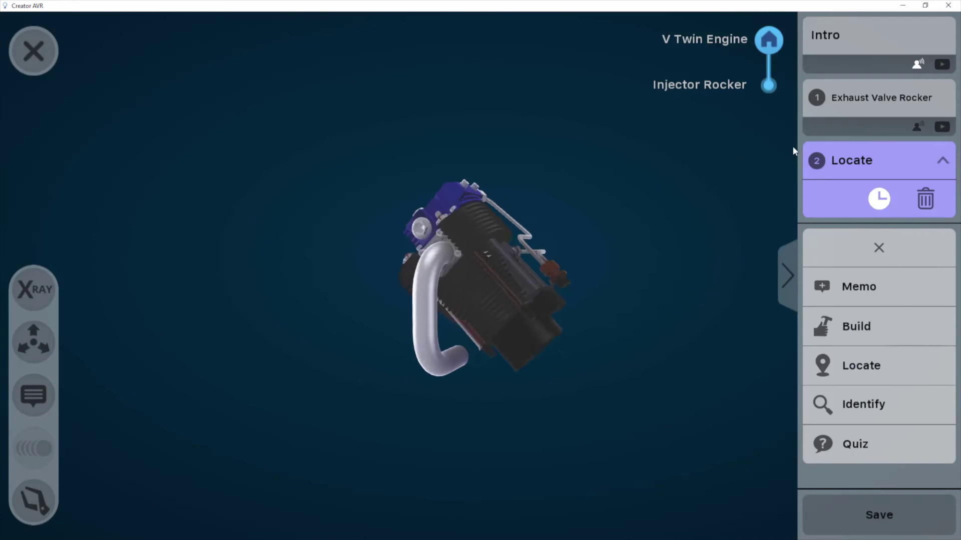
{"action": "left_click", "coordinate": [768, 40]}
{"action": "left_click_drag", "start_coordinate": [297, 300], "coordinate": [208, 311]}
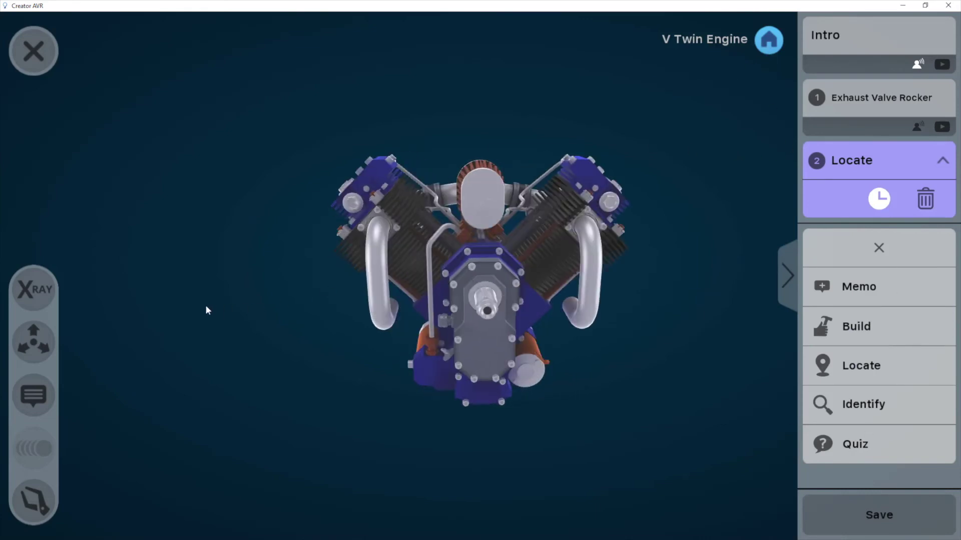
{"action": "left_click", "coordinate": [476, 306]}
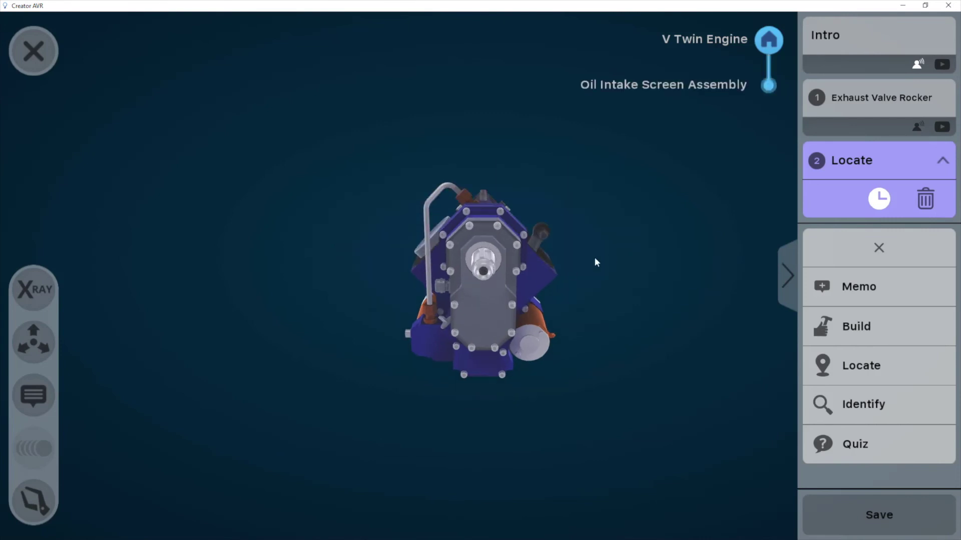
{"action": "left_click_drag", "start_coordinate": [597, 263], "coordinate": [495, 308]}
{"action": "left_click", "coordinate": [515, 359]}
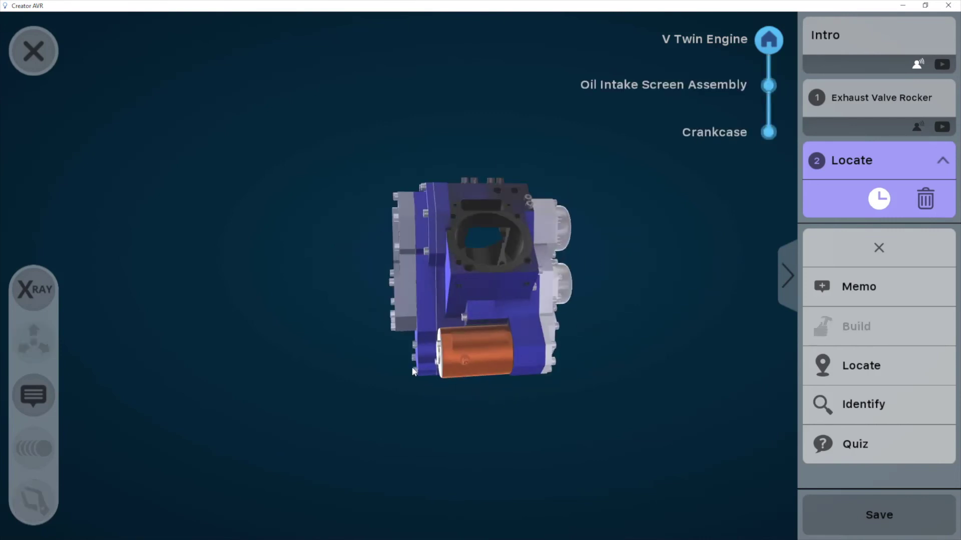
{"action": "left_click", "coordinate": [878, 444]}
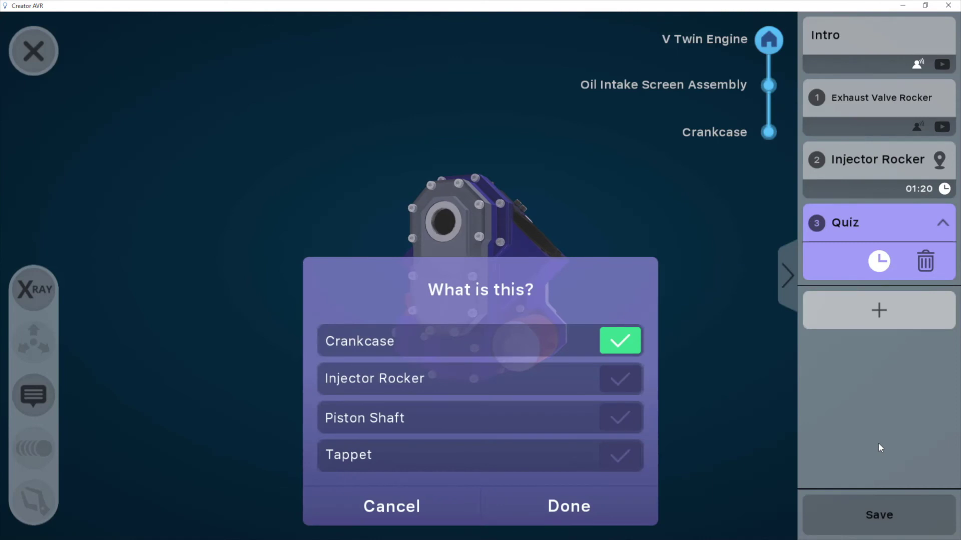
Step: Reword the quiz question to 'What is the crankase for?'
{"action": "left_click", "coordinate": [488, 295]}
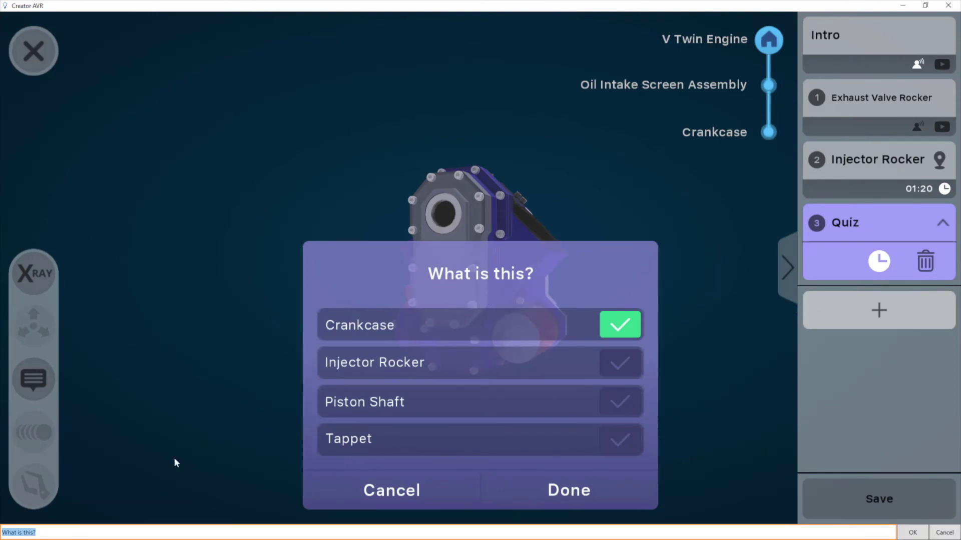
{"action": "key", "text": "BackSpace"}
{"action": "key", "text": "BackSpace"}
{"action": "key", "text": "BackSpace"}
{"action": "key", "text": "BackSpace"}
{"action": "key", "text": "BackSpace"}
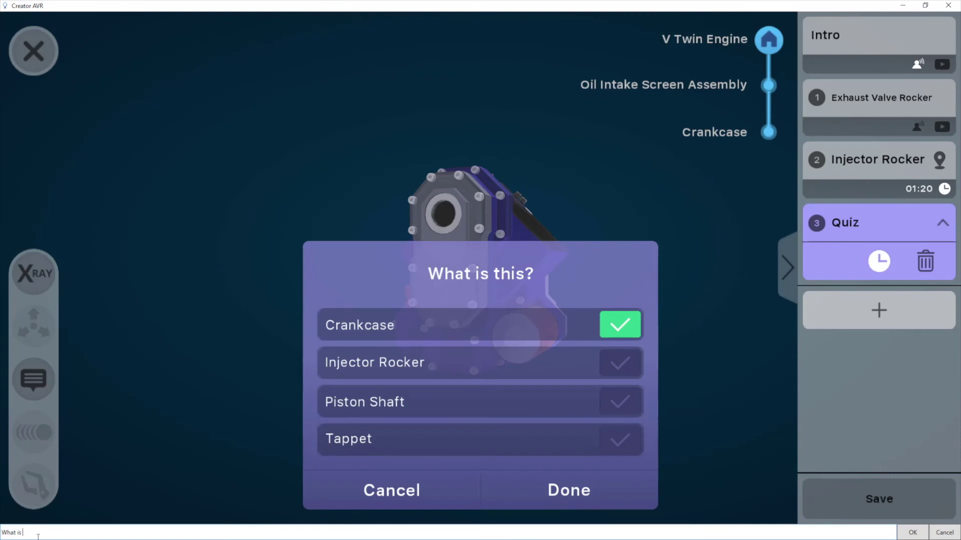
{"action": "type", "text": "the crankase for?"}
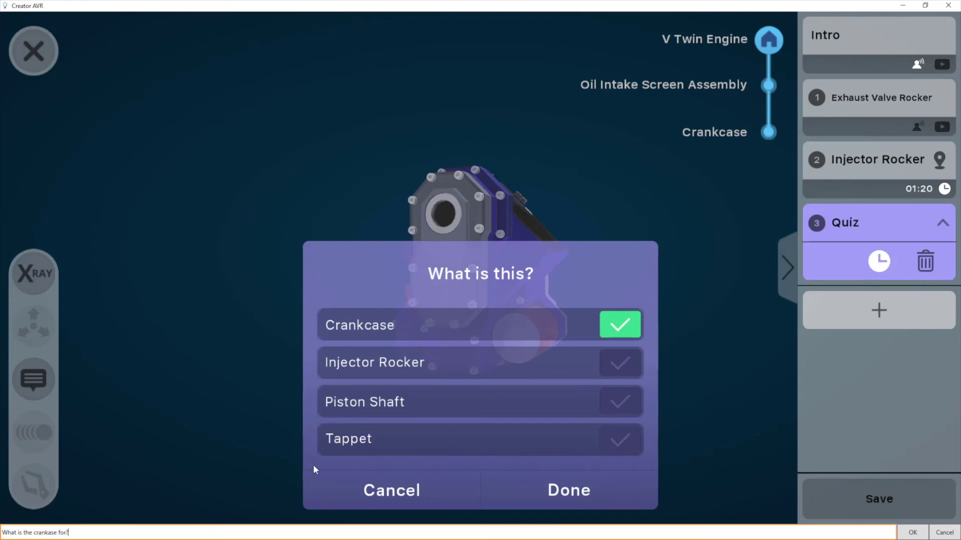
{"action": "left_click", "coordinate": [912, 533]}
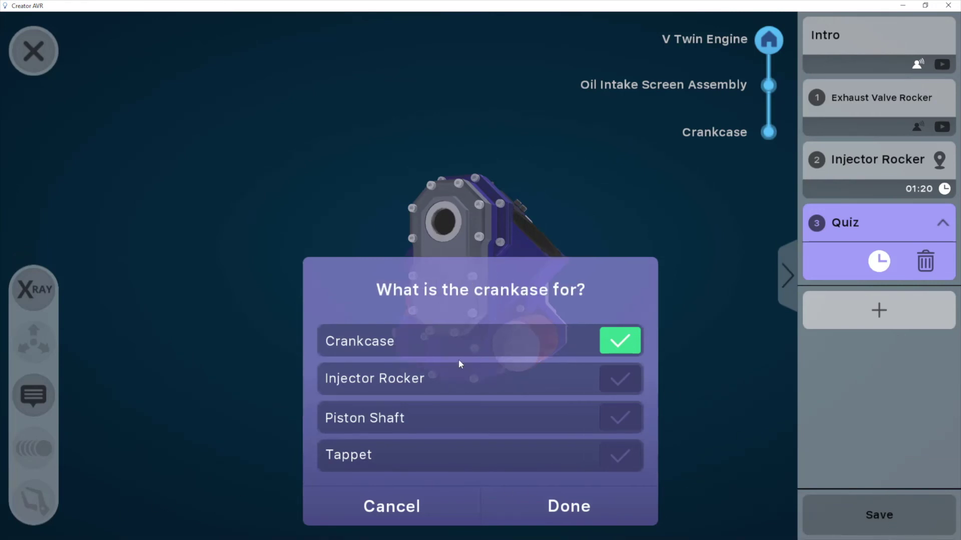
Step: Rewrite two answers as 'Protecting the oil filter' and 'Housing the piston shaft'
{"action": "left_click", "coordinate": [409, 341]}
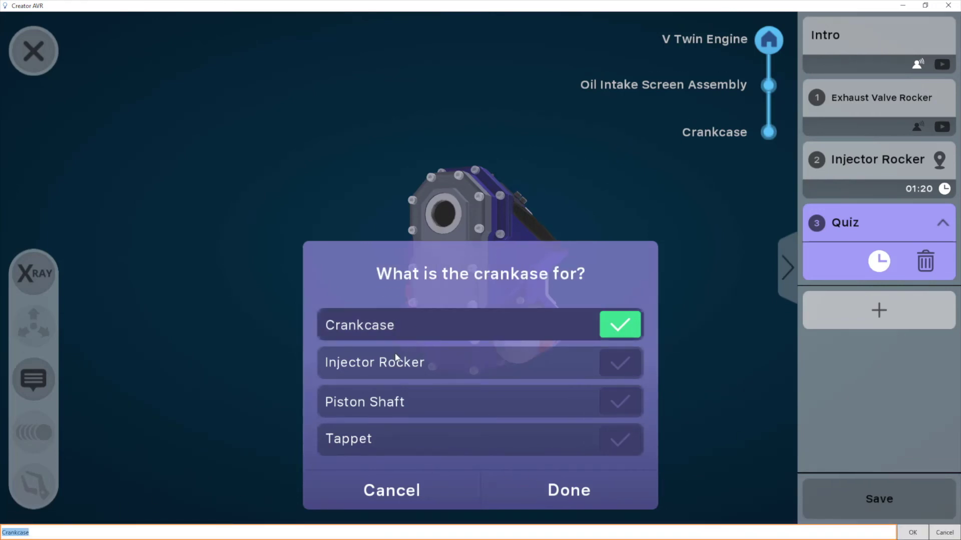
{"action": "double_click", "coordinate": [76, 534]}
{"action": "type", "text": "Protecting the oil filter"}
{"action": "left_click", "coordinate": [912, 532]}
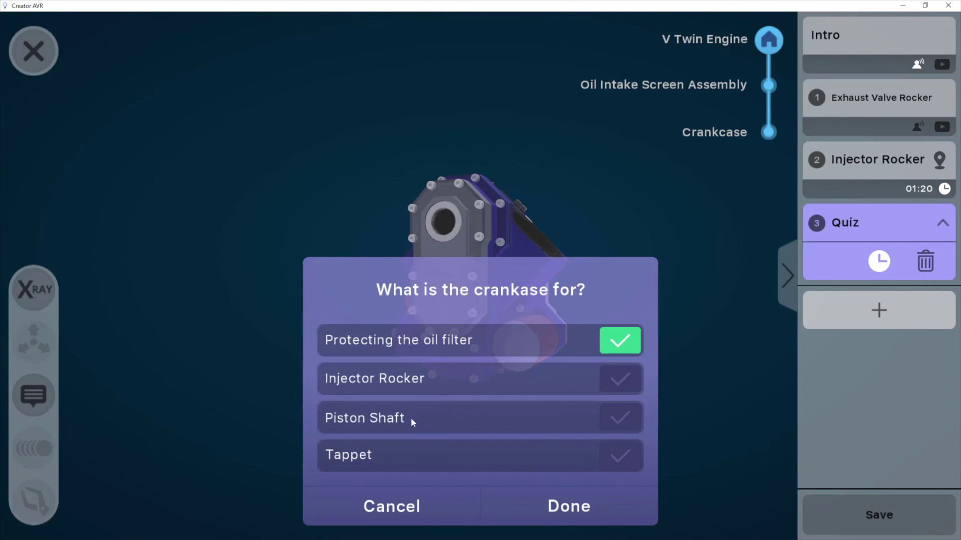
{"action": "left_click", "coordinate": [410, 420]}
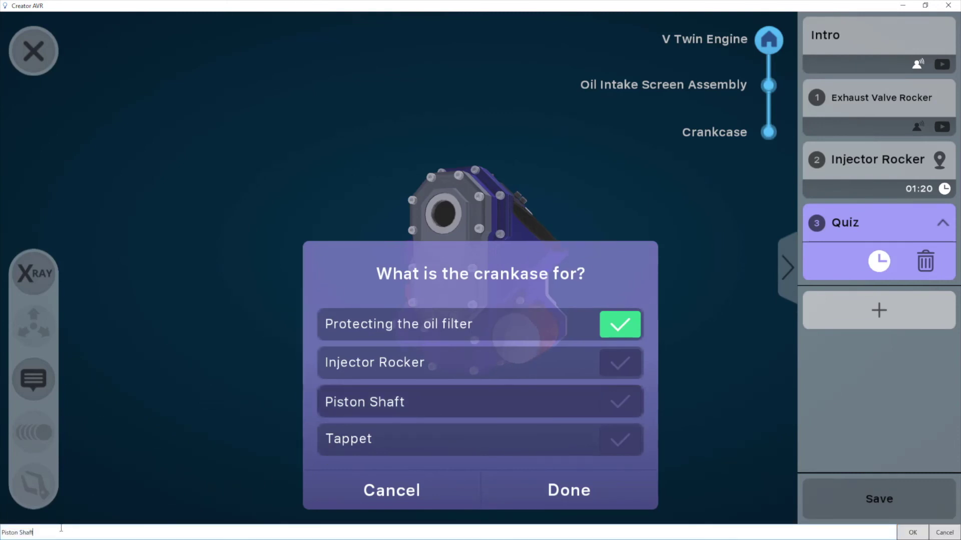
{"action": "key", "text": "ctrl+a"}
{"action": "type", "text": "Housing the isston shaft"}
{"action": "left_click", "coordinate": [912, 532]}
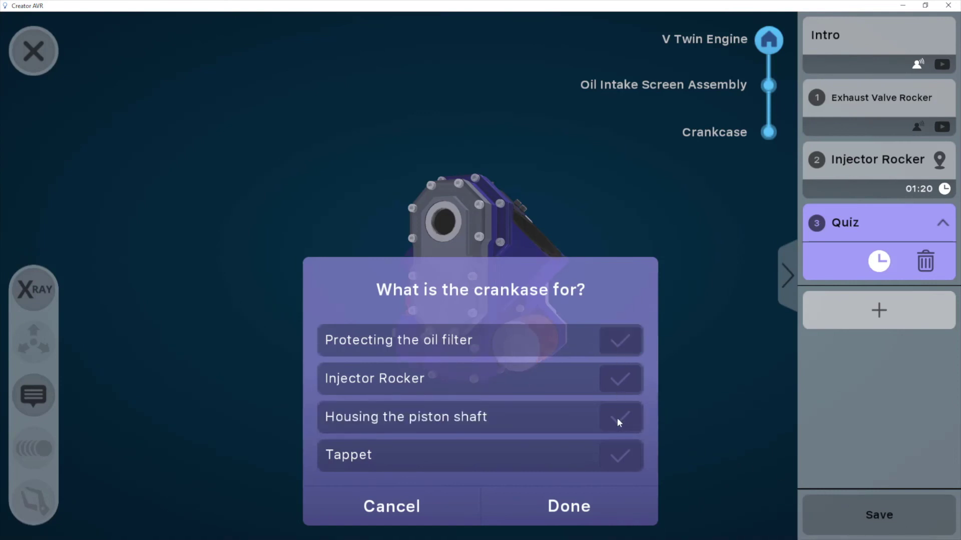
Step: Finish the quiz and set its time limit to 01:30
{"action": "left_click", "coordinate": [535, 504]}
{"action": "left_click", "coordinate": [888, 259]}
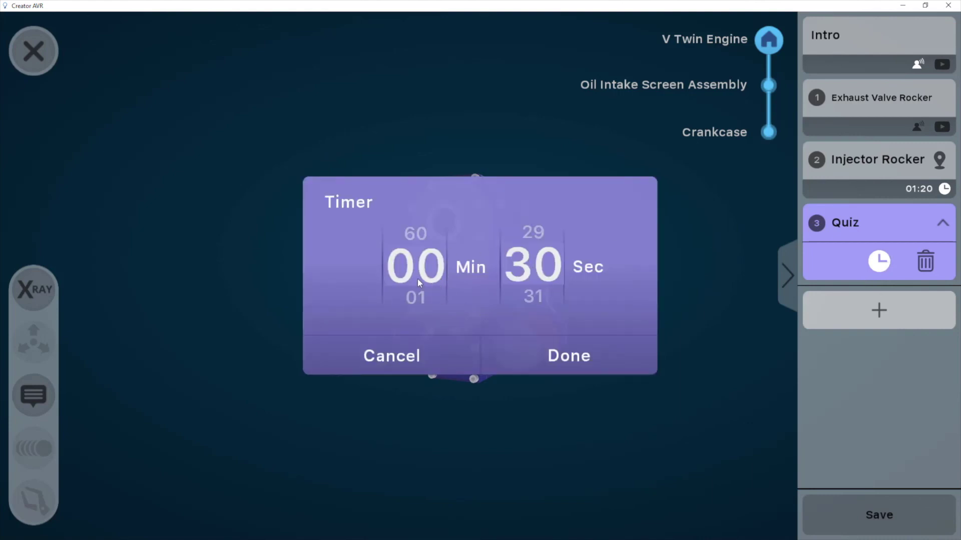
{"action": "left_click_drag", "start_coordinate": [418, 278], "coordinate": [432, 223]}
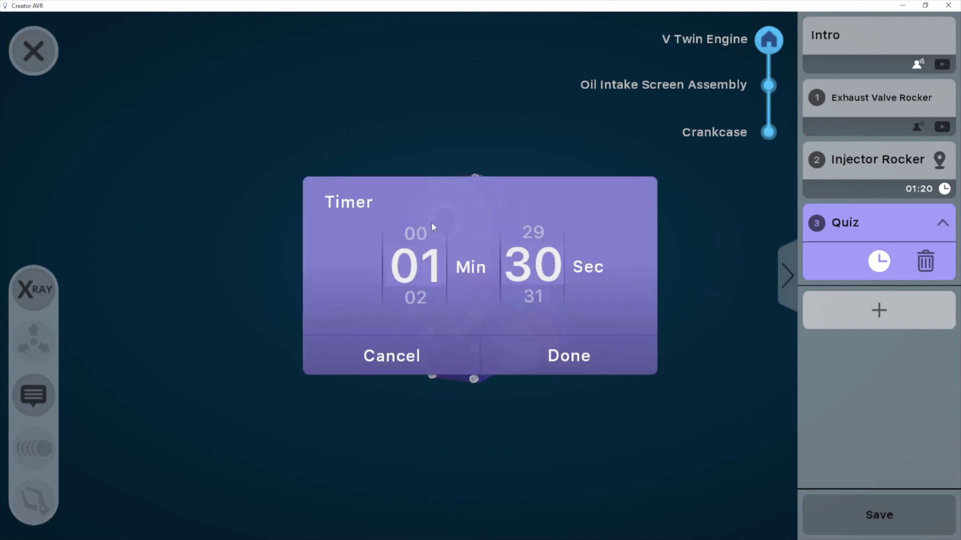
{"action": "left_click", "coordinate": [581, 355]}
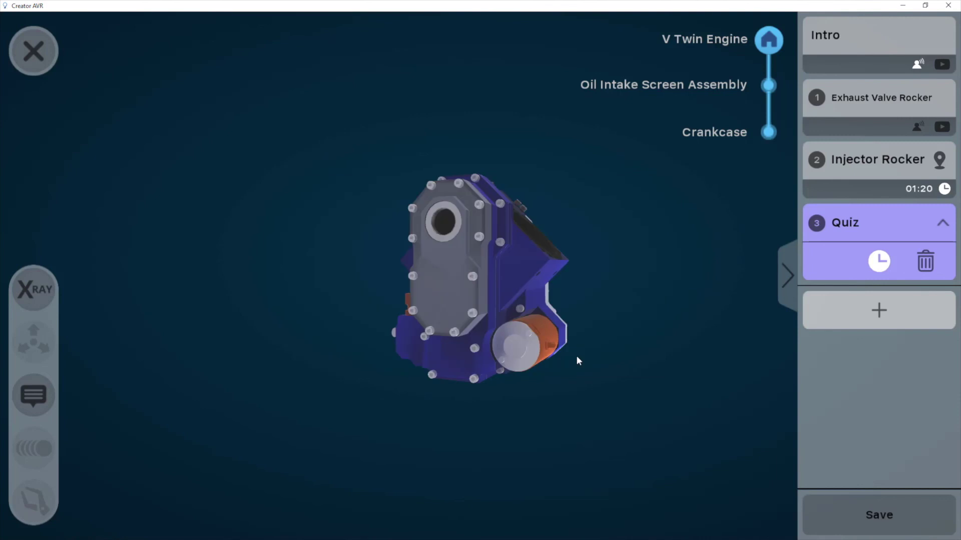
{"action": "left_click", "coordinate": [868, 313]}
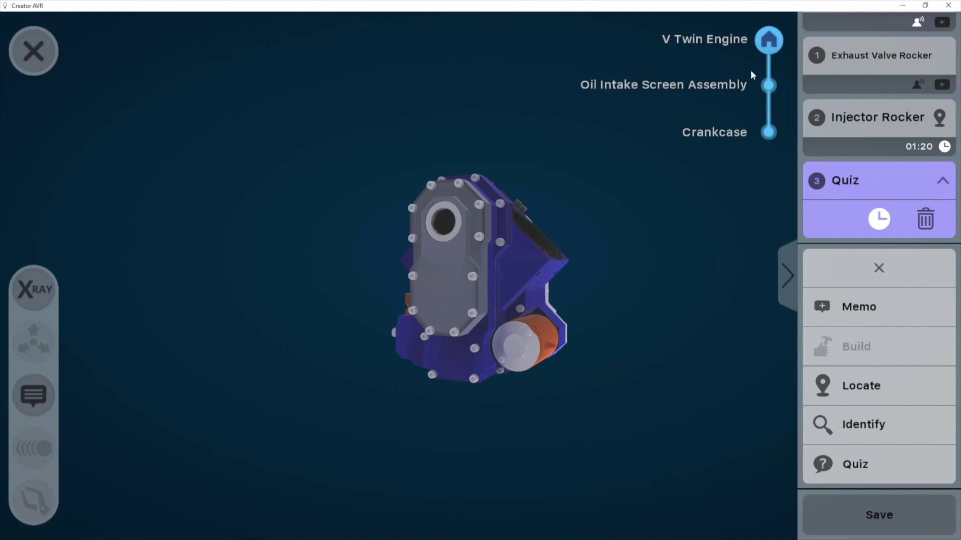
Step: Add a Build step for the full V Twin Engine, timed at 01:30
{"action": "left_click", "coordinate": [764, 44]}
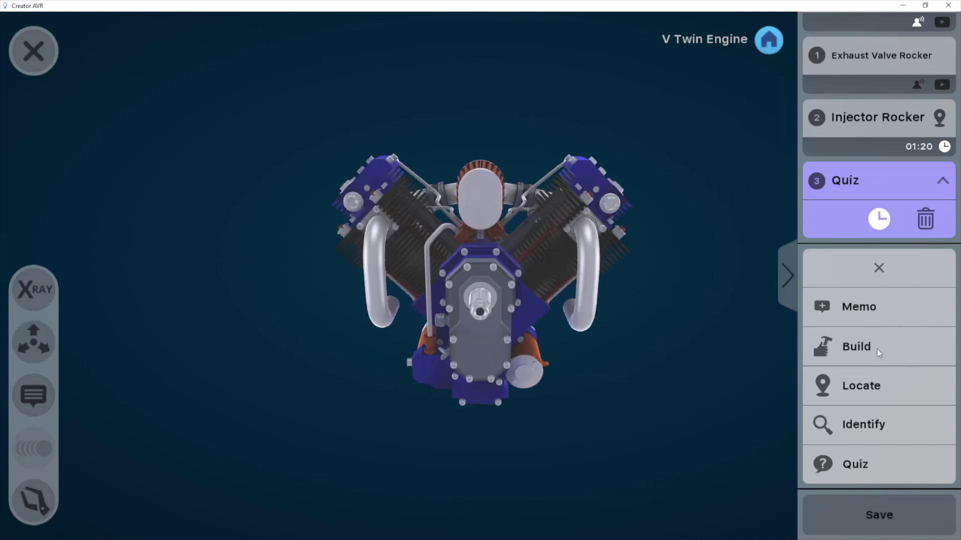
{"action": "left_click", "coordinate": [855, 349]}
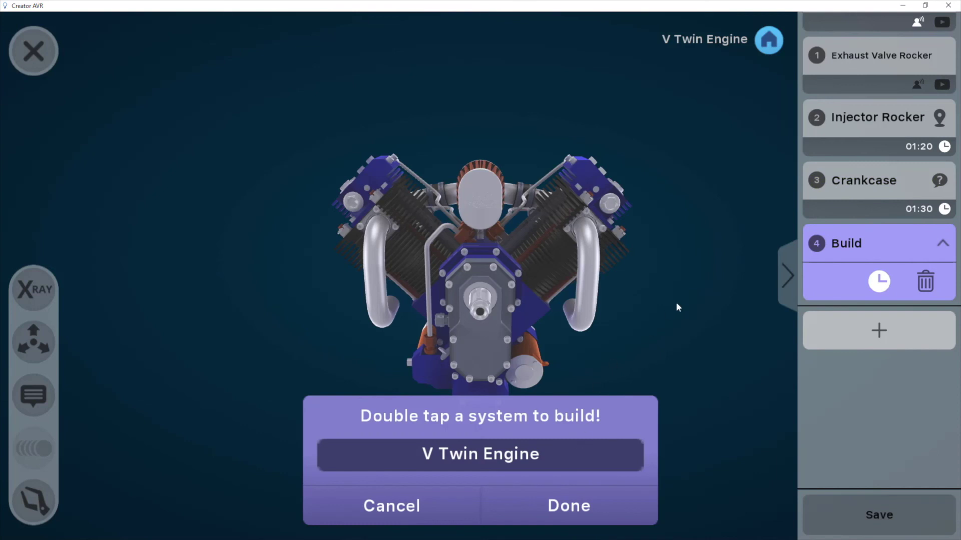
{"action": "left_click_drag", "start_coordinate": [678, 304], "coordinate": [516, 315]}
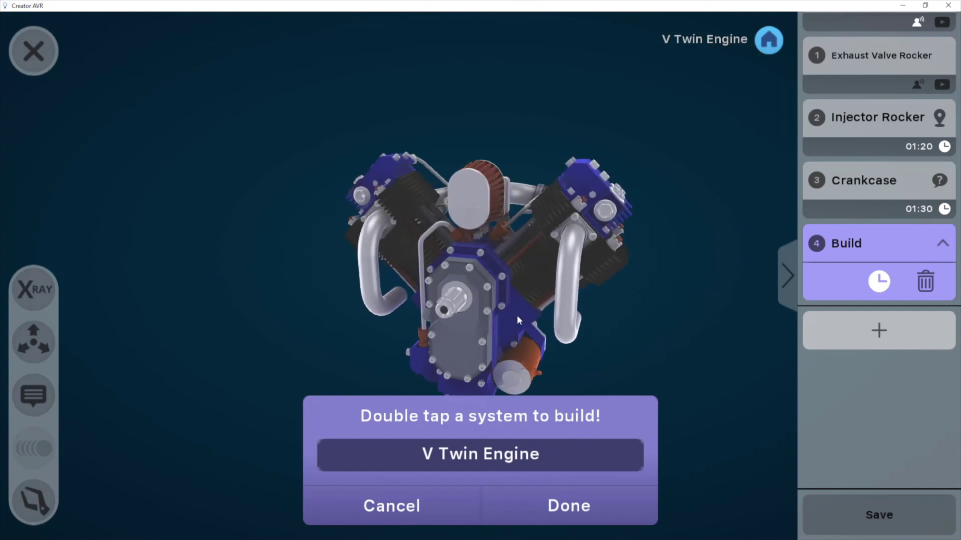
{"action": "left_click", "coordinate": [605, 503]}
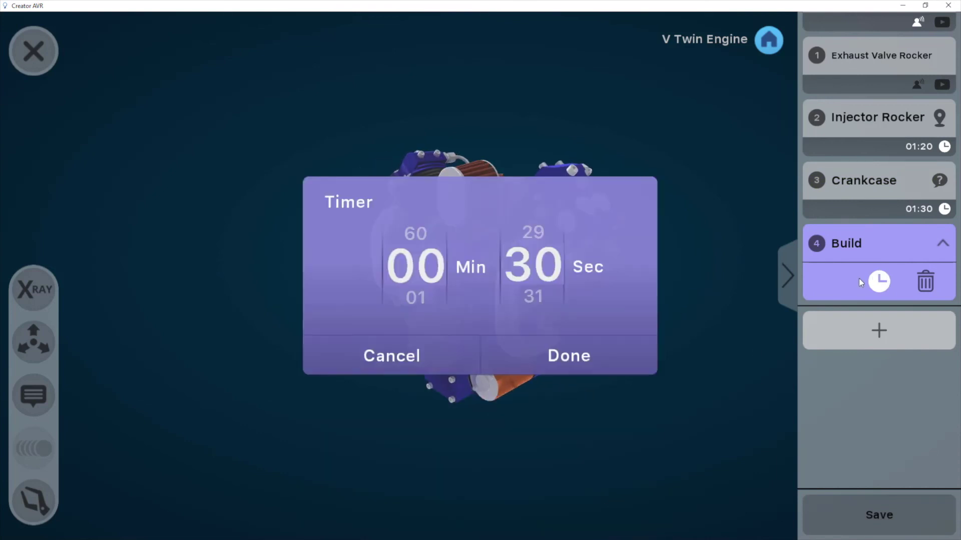
{"action": "left_click_drag", "start_coordinate": [428, 278], "coordinate": [435, 245]}
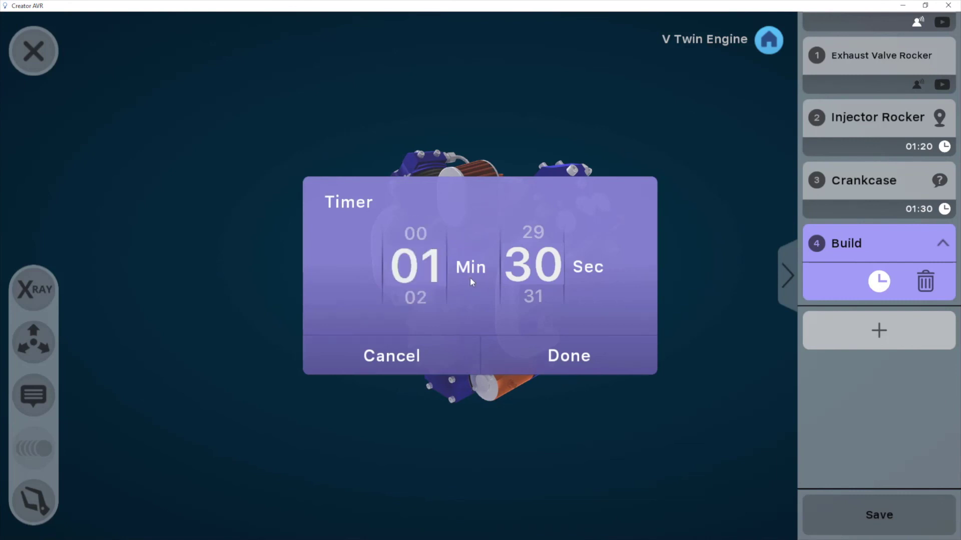
{"action": "left_click", "coordinate": [553, 356]}
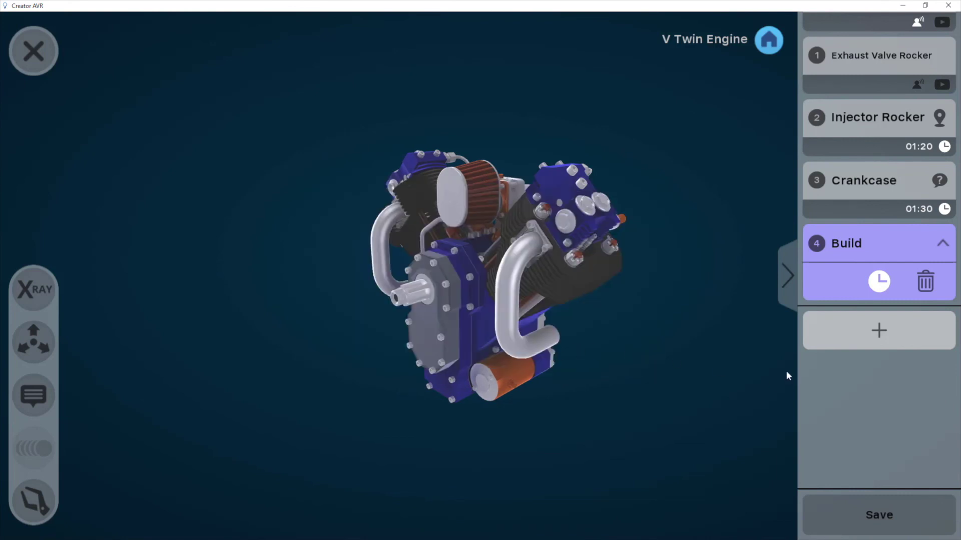
Step: Save the lesson, then exit the editor and confirm leaving
{"action": "left_click", "coordinate": [879, 516]}
{"action": "left_click", "coordinate": [948, 5]}
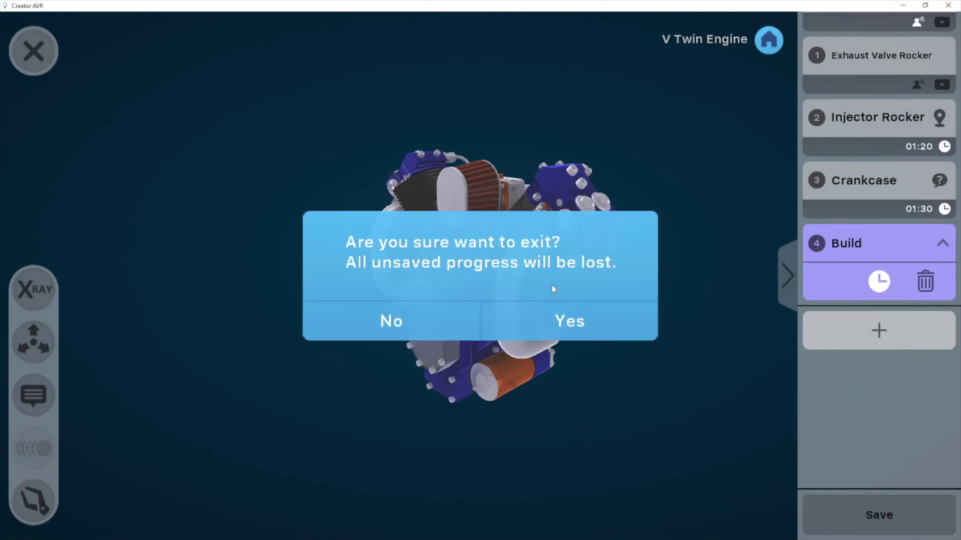
{"action": "left_click", "coordinate": [566, 322]}
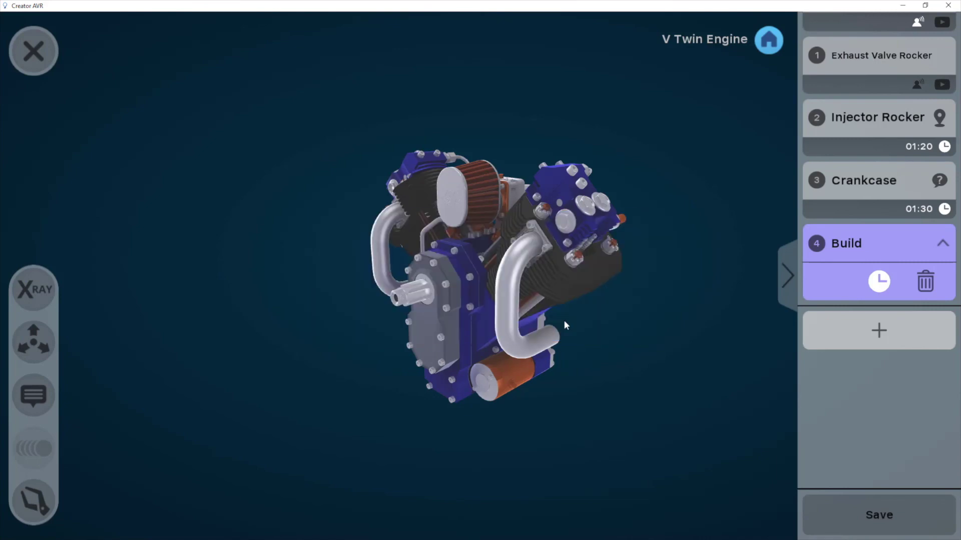